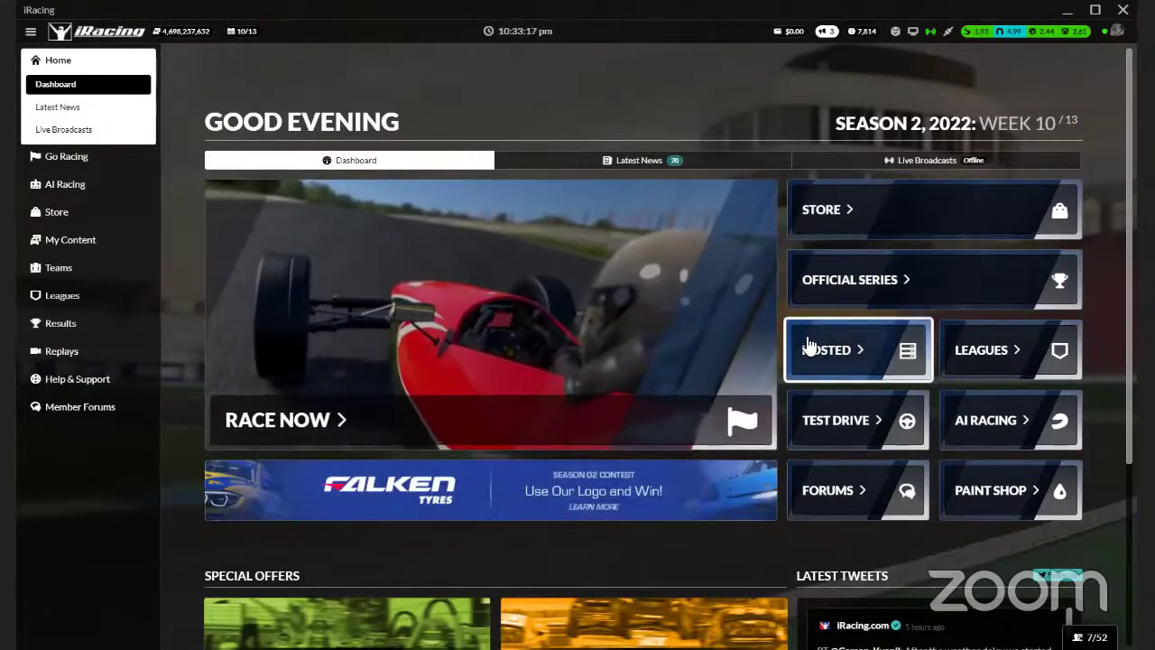
# Move from Current Series and Hosted Races back to Home, then open the HOSTED tile's session list
pyautogui.click(80, 158)
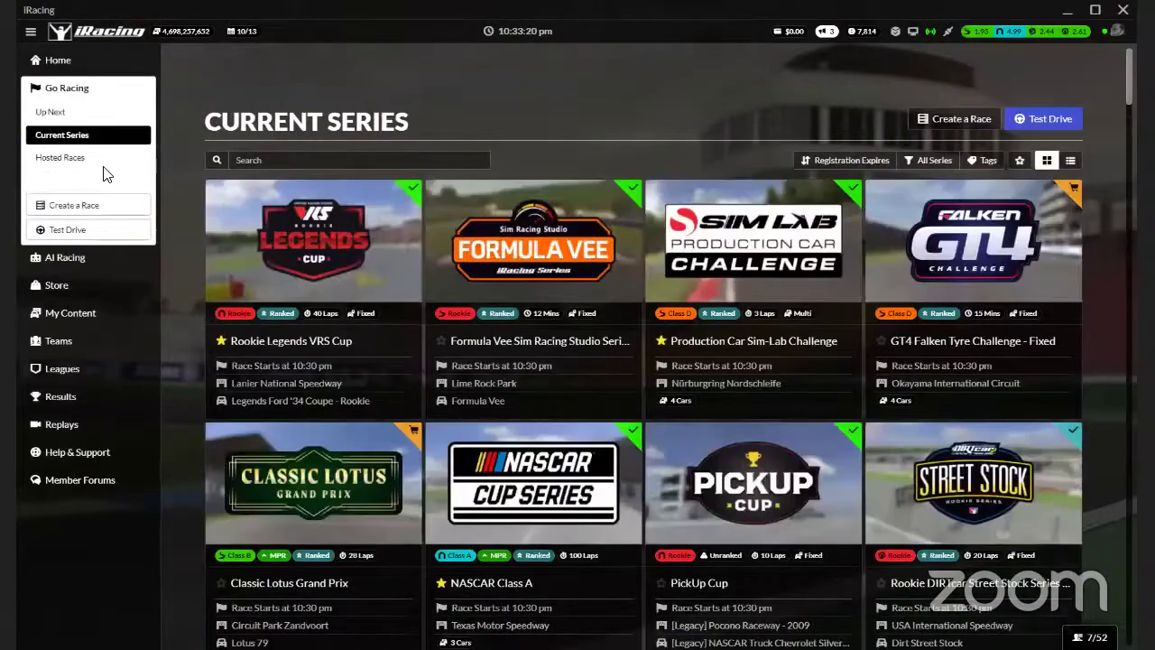
pyautogui.click(59, 159)
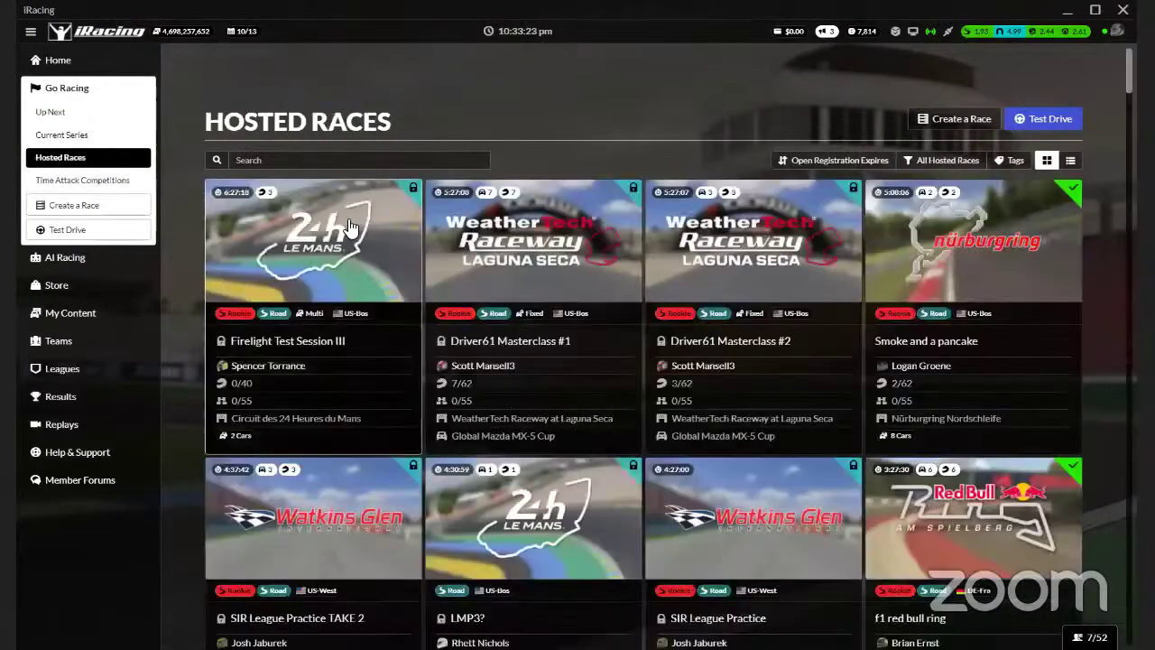
pyautogui.click(67, 61)
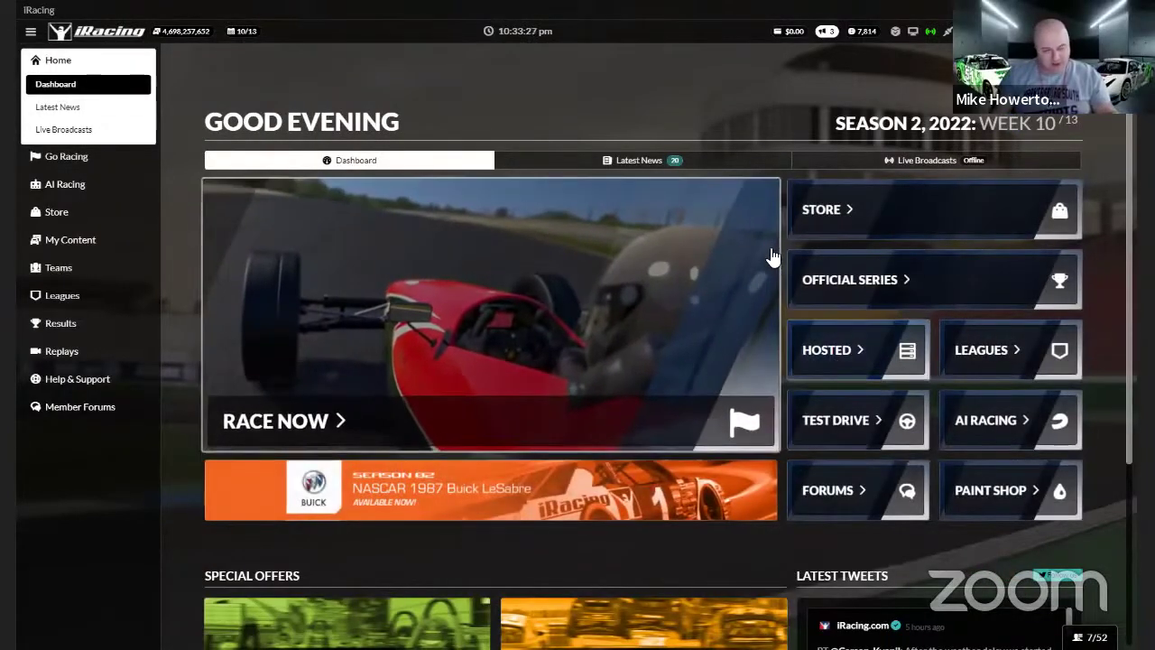
pyautogui.click(831, 346)
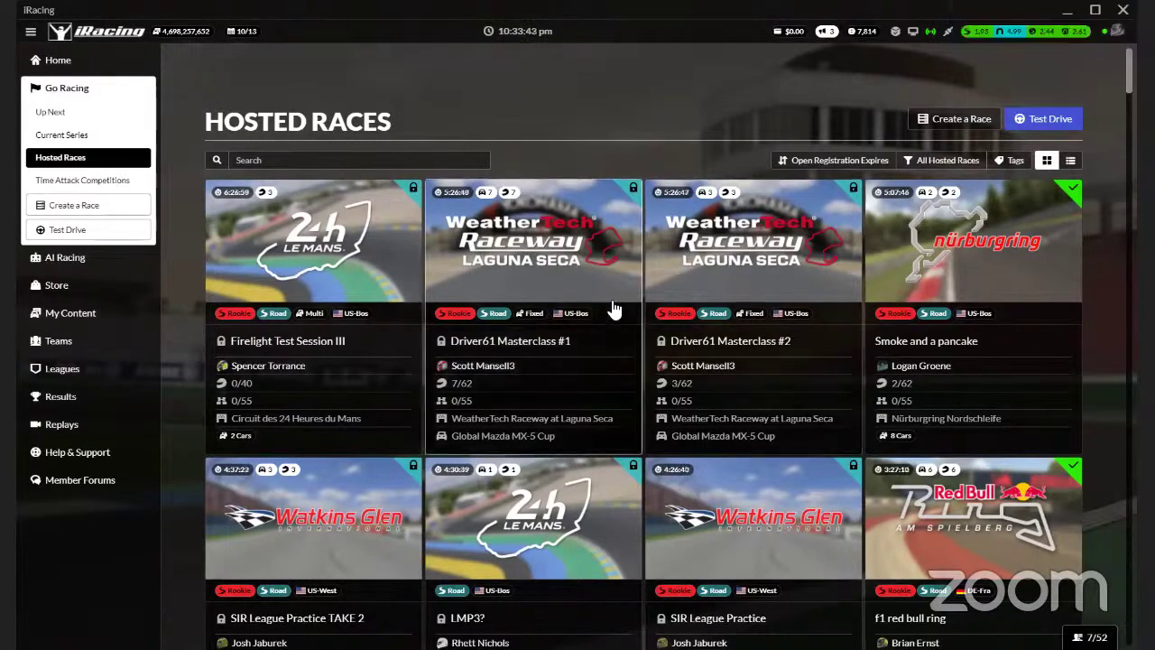
pyautogui.scroll(-2, 612, 309)
pyautogui.scroll(2, 613, 309)
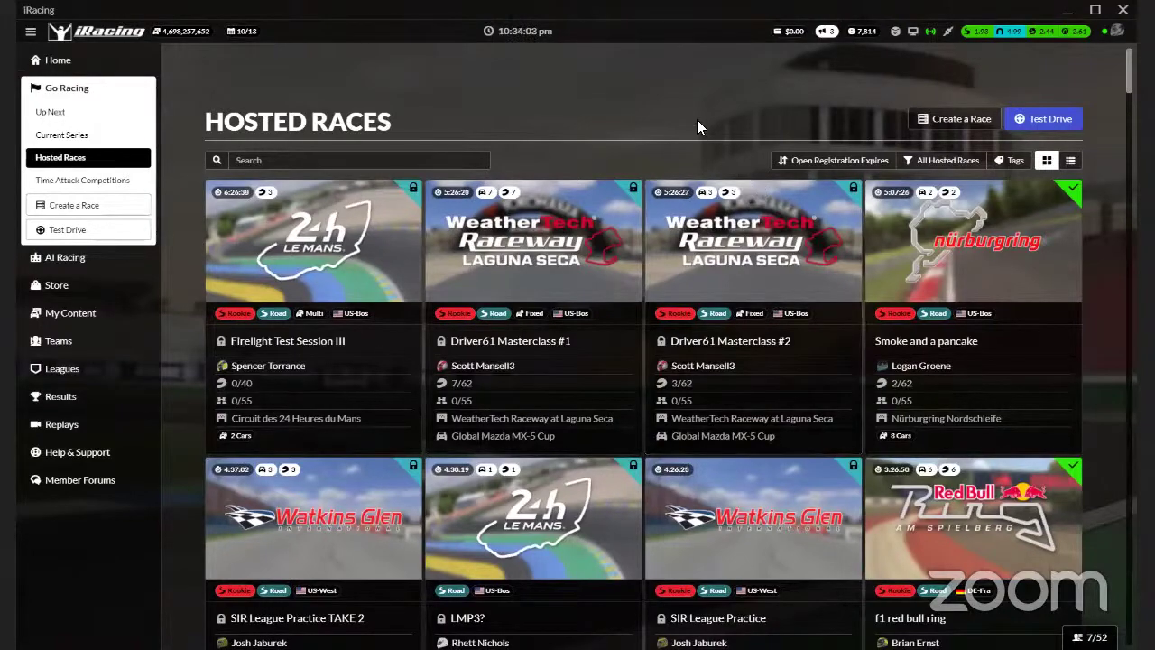
pyautogui.scroll(-2, 700, 114)
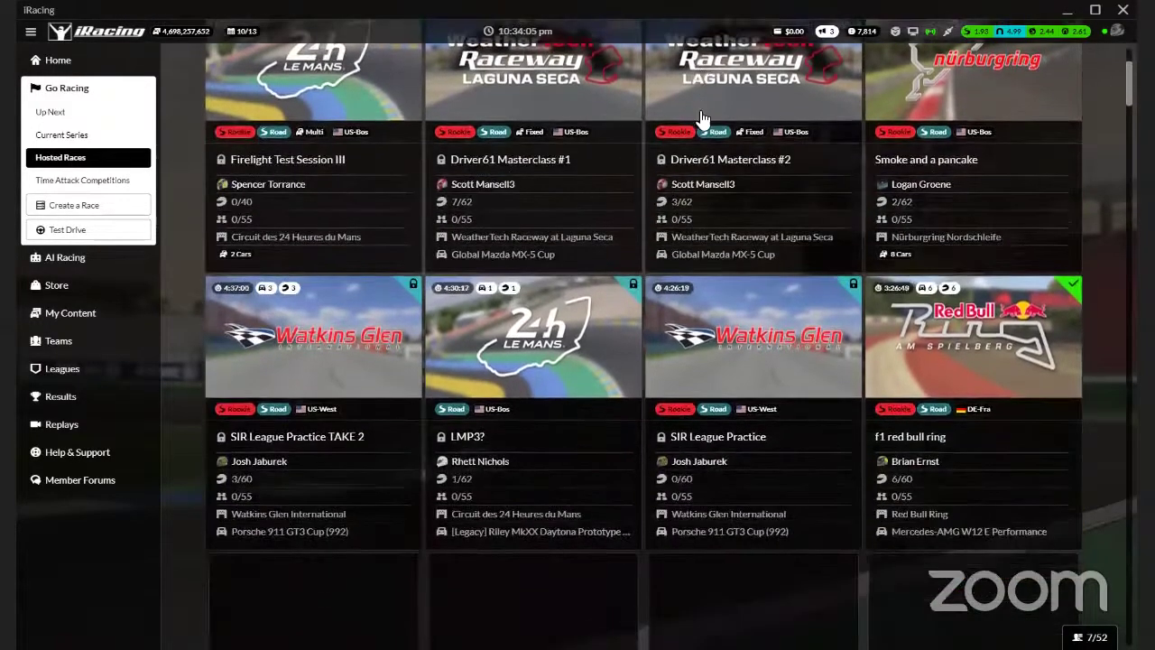
pyautogui.scroll(-2, 702, 119)
pyautogui.scroll(-2, 702, 119)
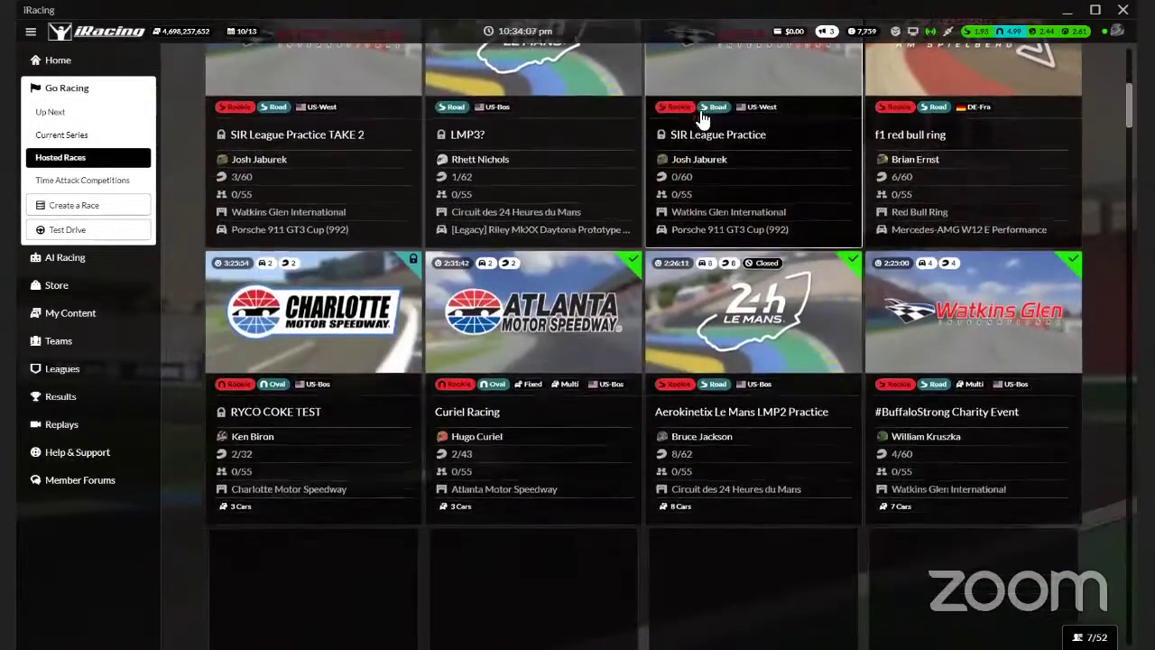
pyautogui.scroll(-1, 702, 119)
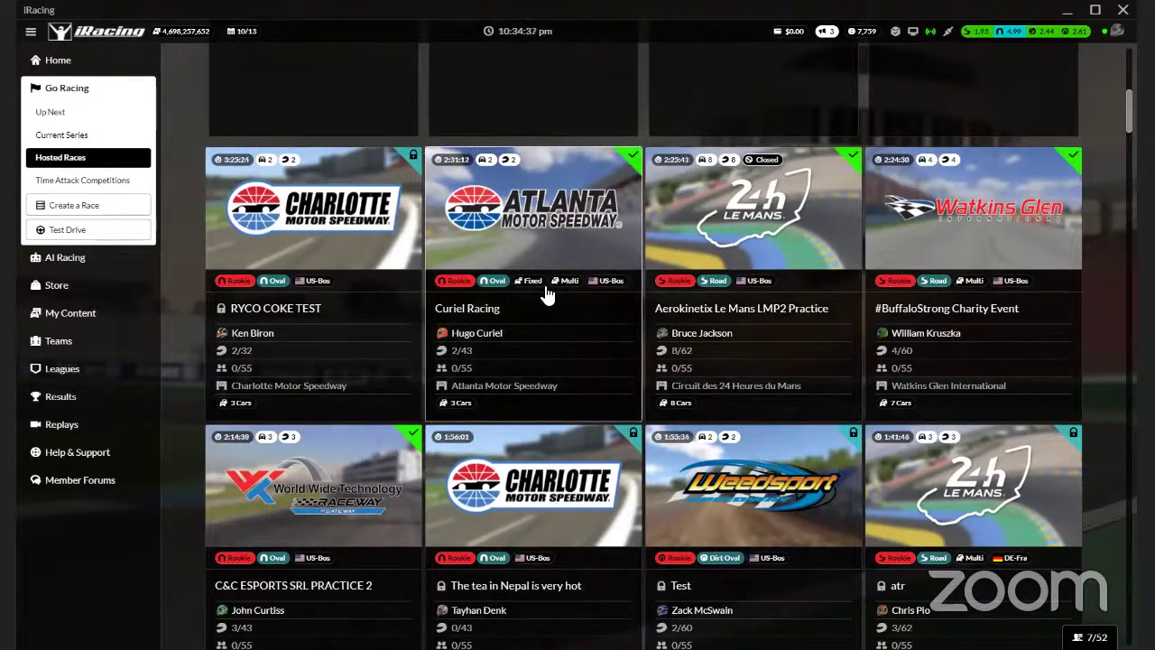
pyautogui.scroll(1, 572, 330)
pyautogui.scroll(-2, 574, 334)
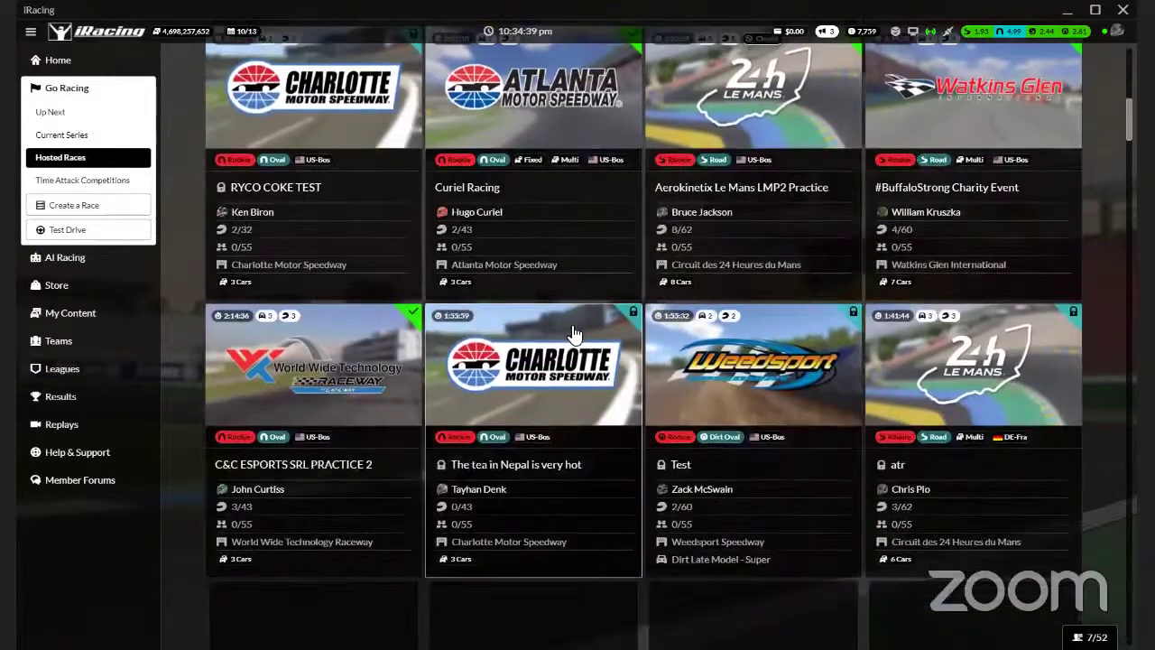
pyautogui.scroll(-4, 574, 333)
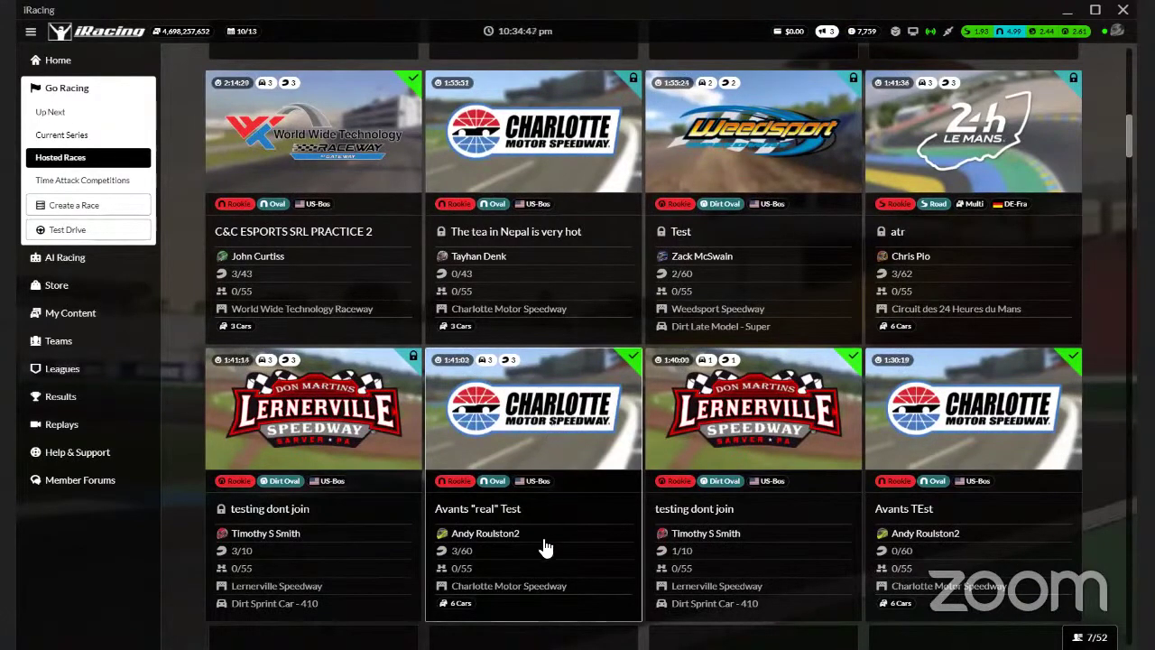
pyautogui.scroll(-1, 532, 563)
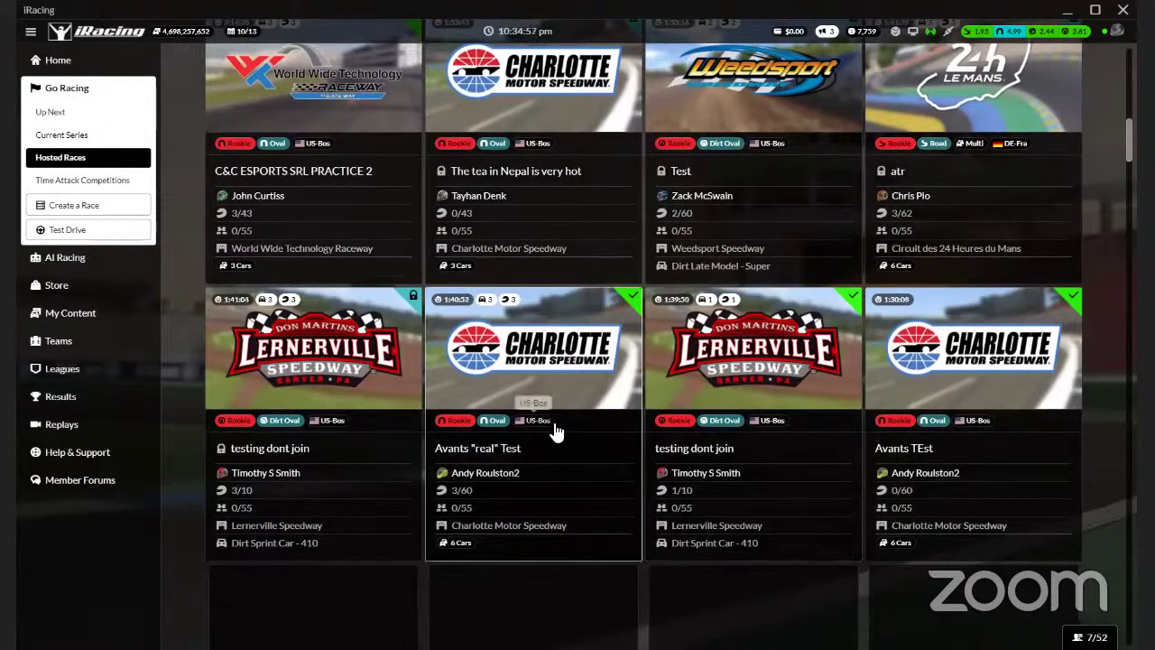
pyautogui.scroll(4, 556, 430)
pyautogui.scroll(2, 487, 379)
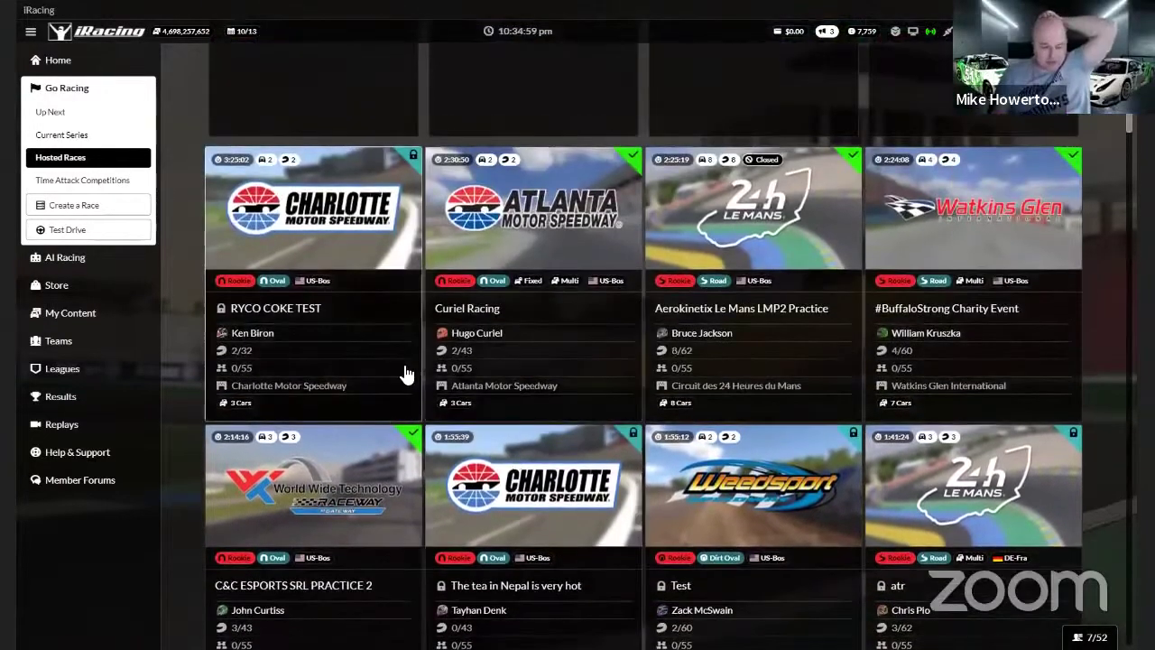
pyautogui.scroll(-1, 515, 327)
pyautogui.scroll(1, 527, 323)
pyautogui.scroll(5, 532, 322)
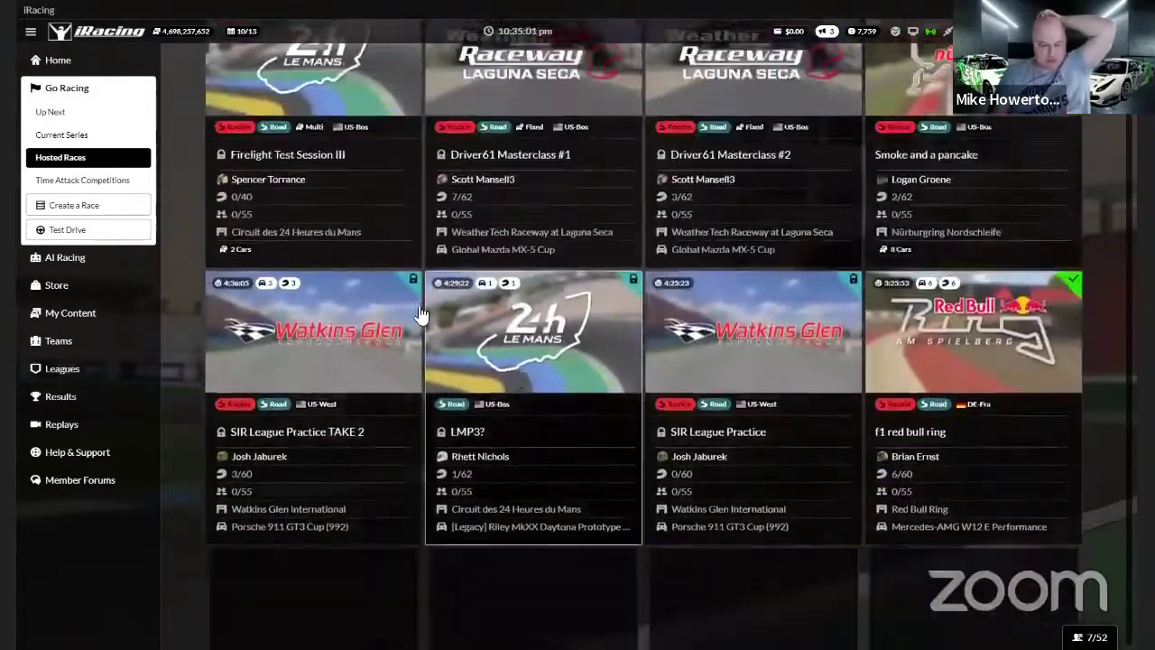
# Filter hosted races by 'charlotte' and open the Avants “real” Test session at Charlotte Motor Speedway
pyautogui.click(318, 168)
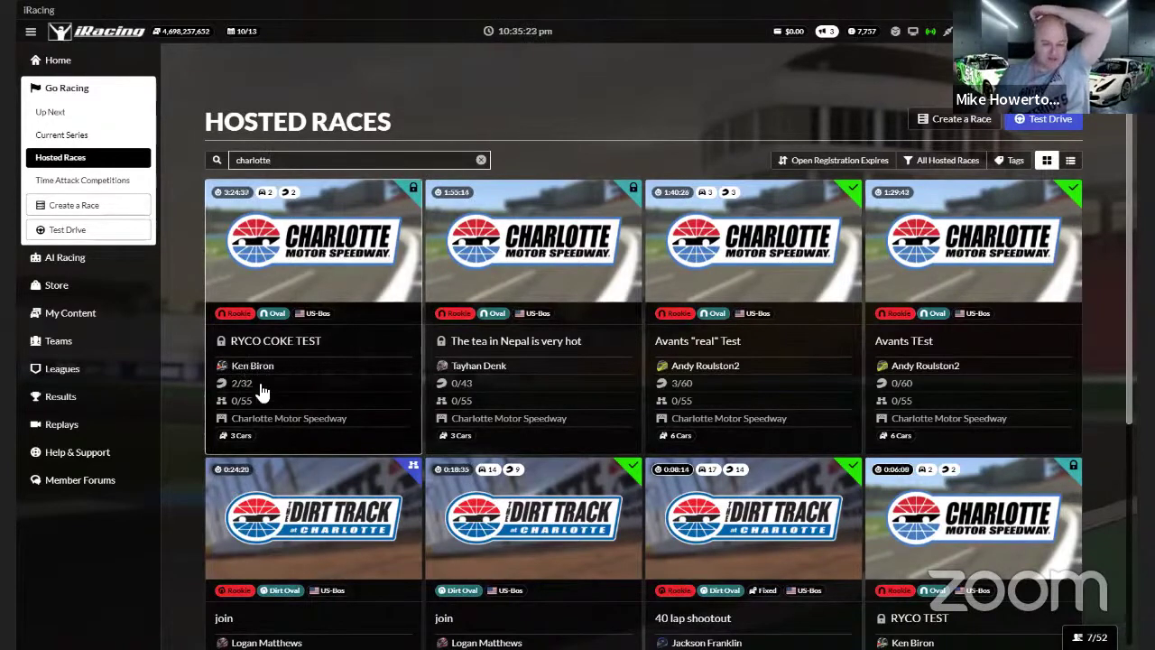
pyautogui.moveTo(415, 195)
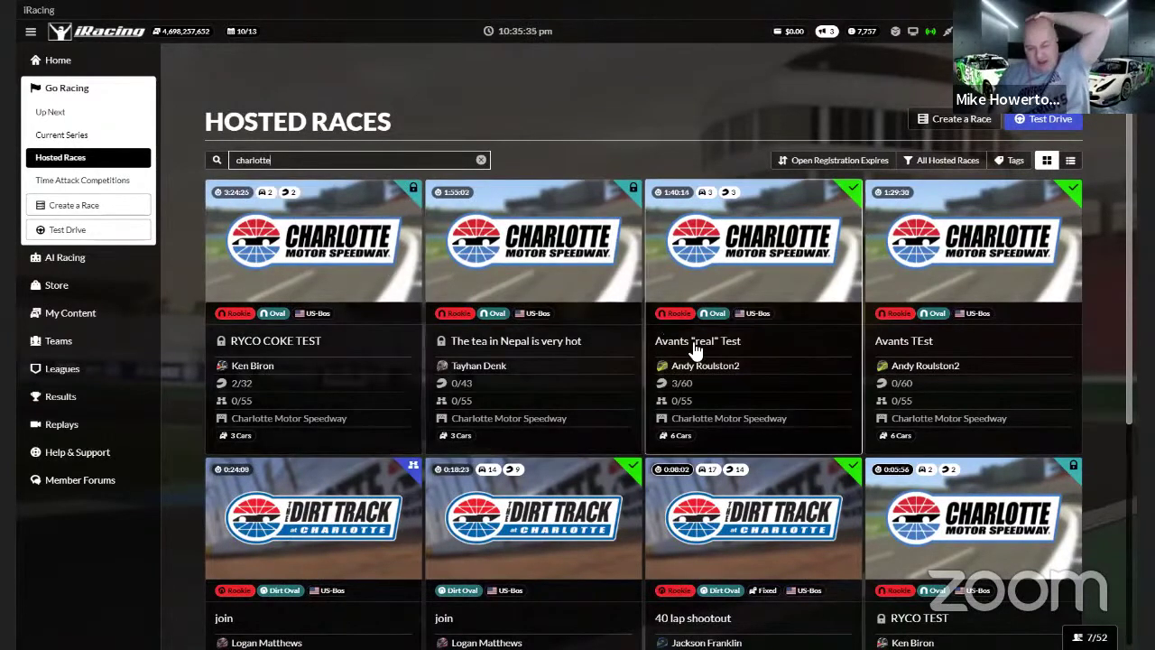
pyautogui.moveTo(850, 197)
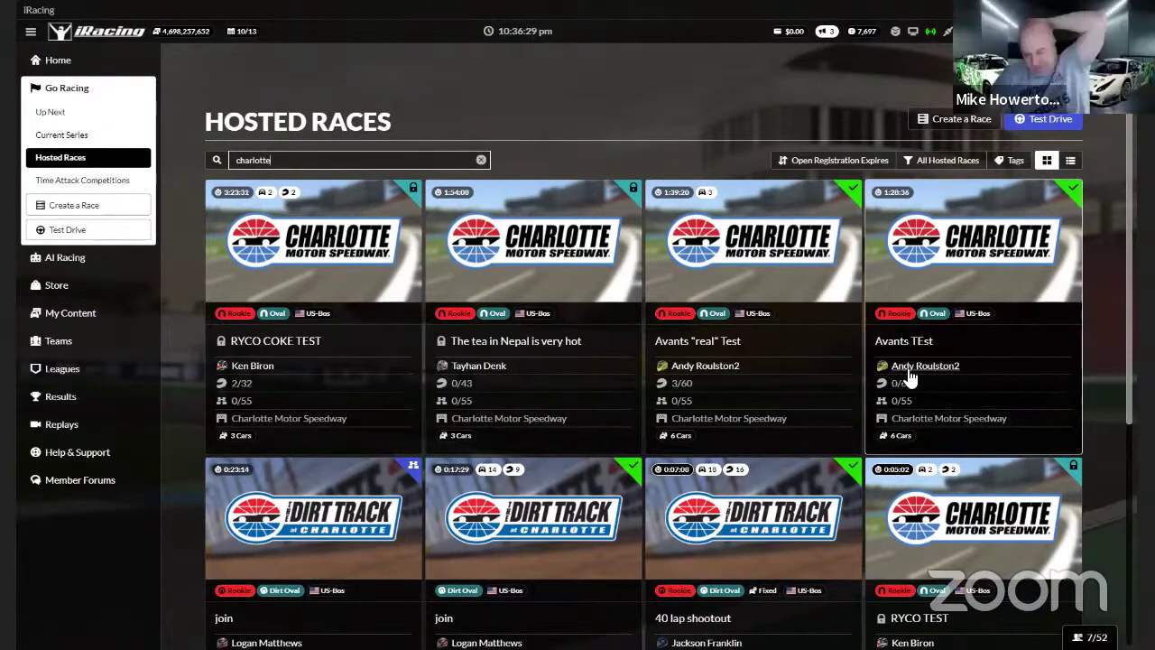
pyautogui.scroll(-1, 908, 370)
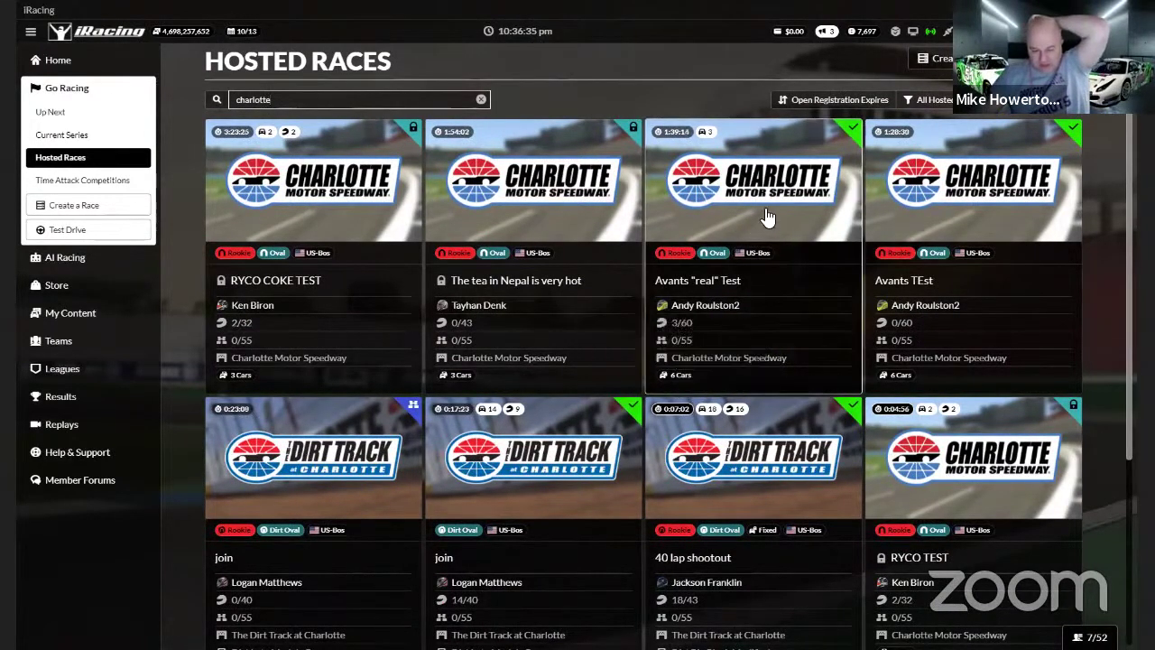
pyautogui.click(725, 368)
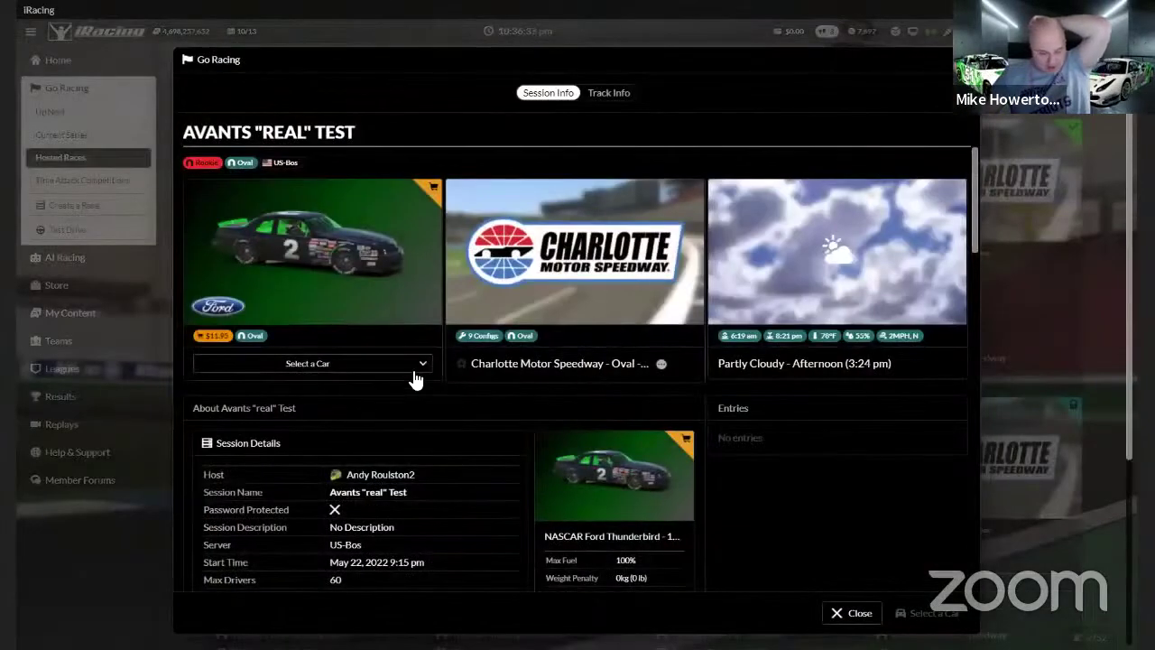
# Browse the Select a Car list for Avants “real” Test, then close the session details
pyautogui.click(402, 366)
pyautogui.scroll(-1, 298, 388)
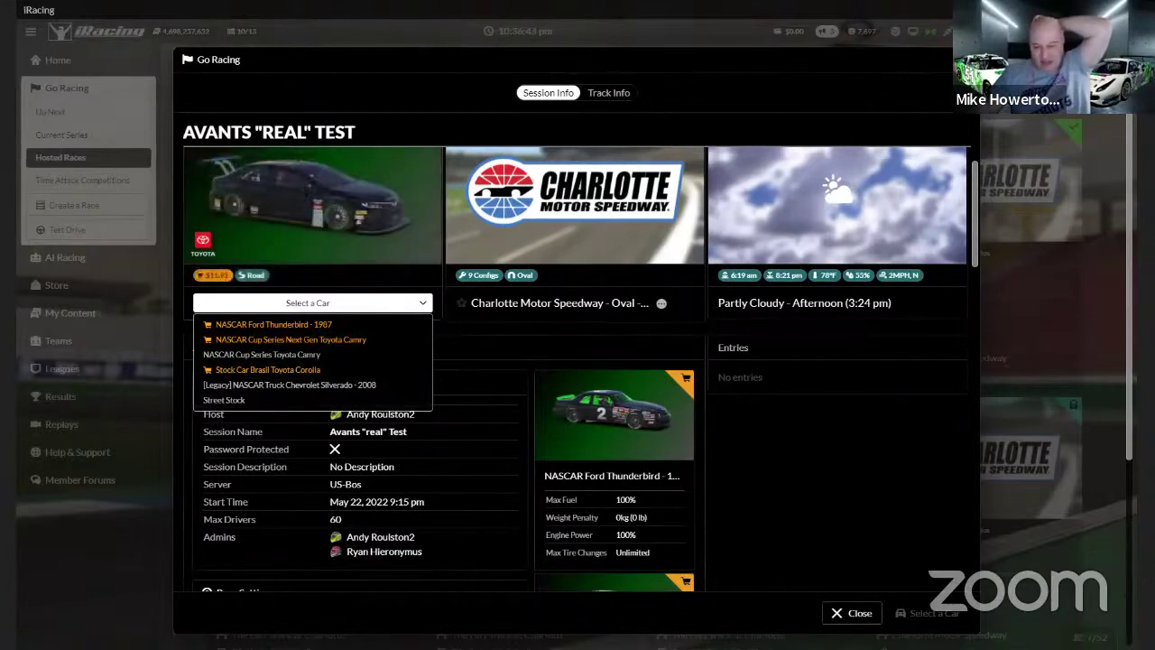
pyautogui.press('Escape')
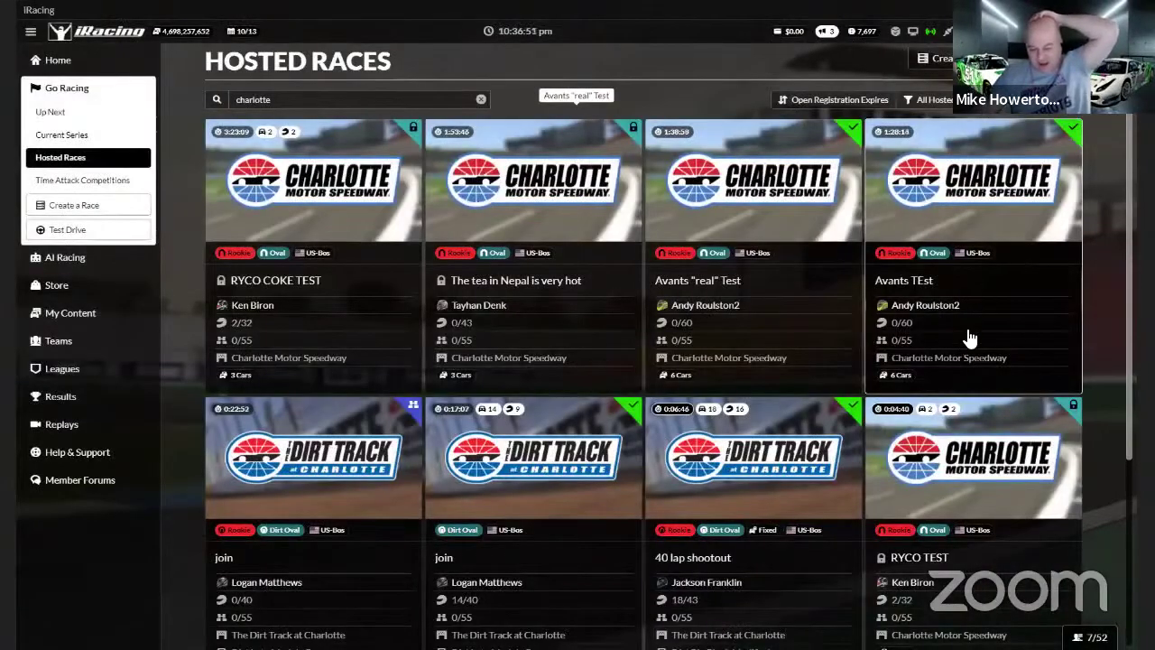
pyautogui.scroll(-2, 965, 334)
pyautogui.scroll(-2, 920, 390)
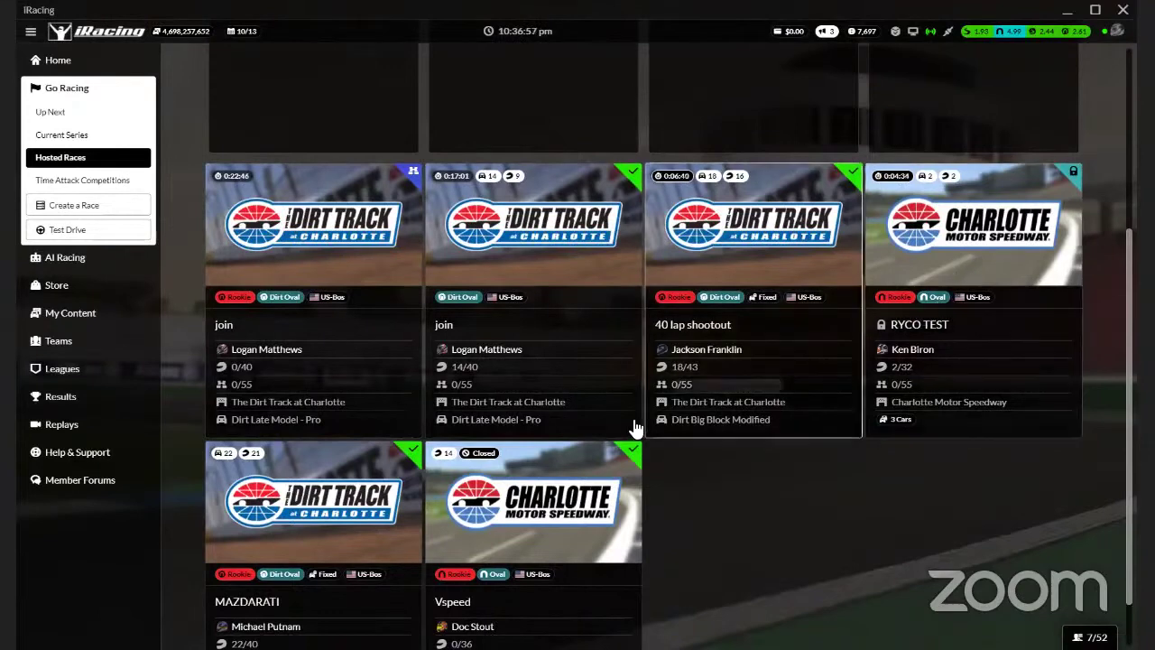
pyautogui.scroll(-1, 622, 433)
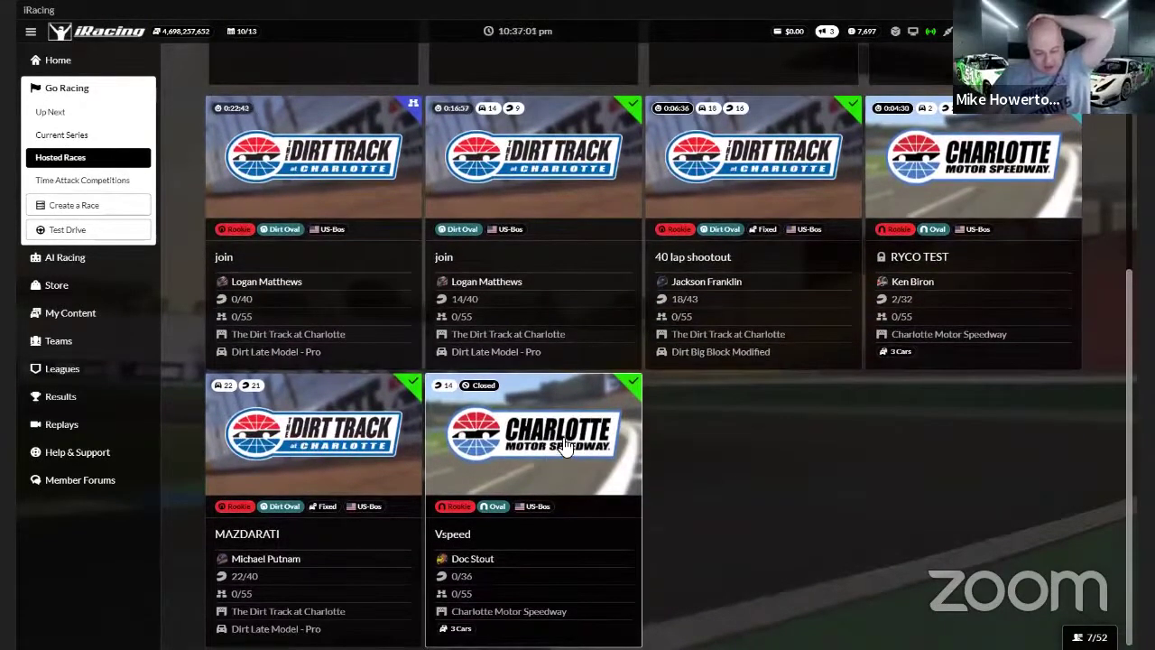
pyautogui.scroll(5, 586, 452)
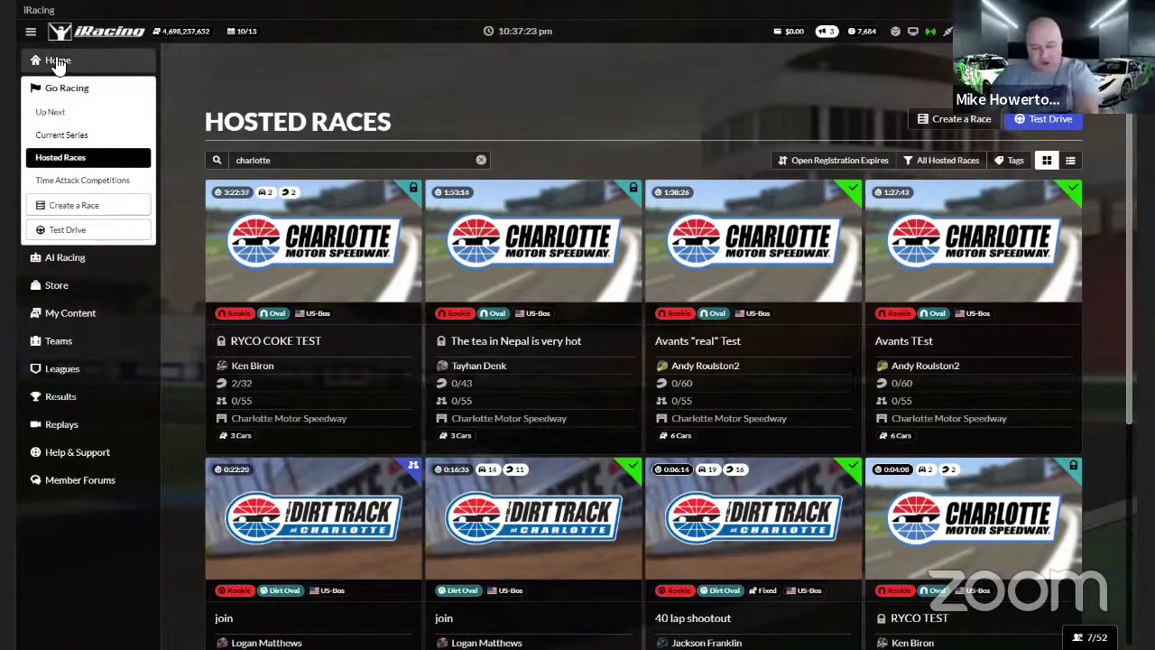
pyautogui.click(58, 137)
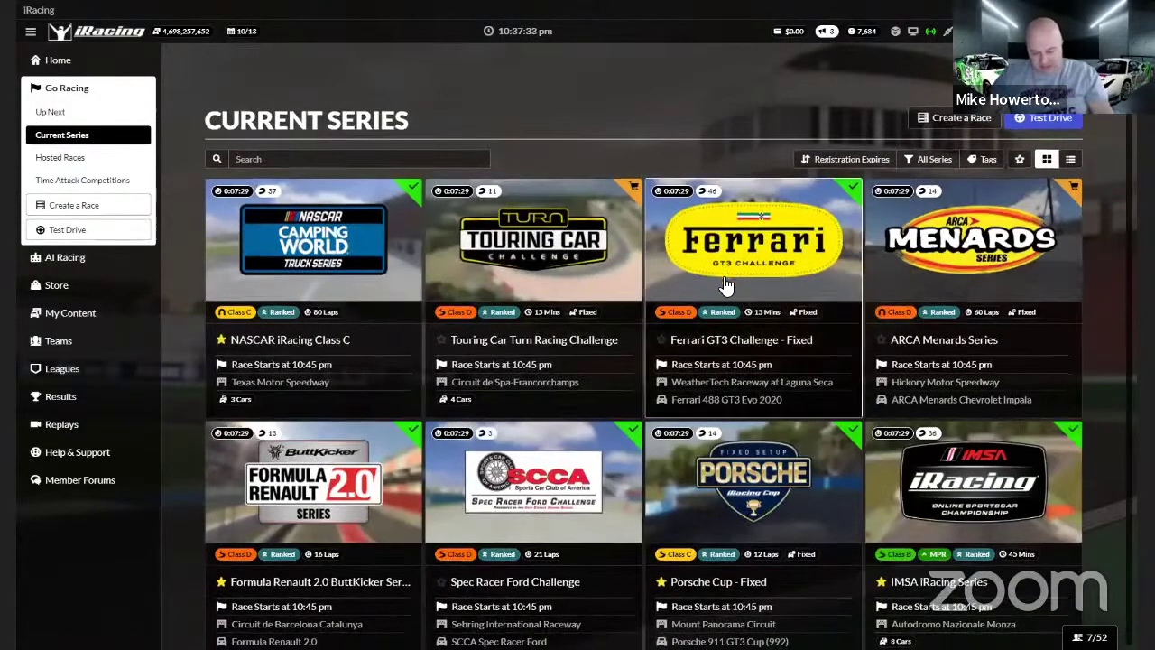
pyautogui.scroll(-5, 727, 281)
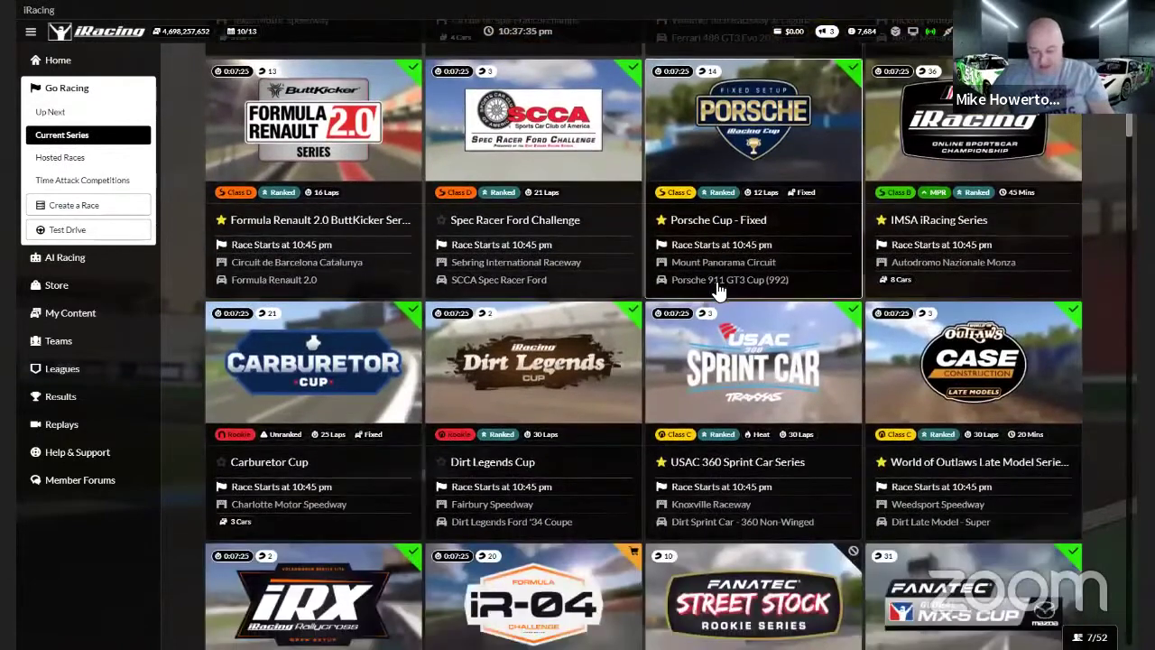
pyautogui.scroll(-2, 719, 288)
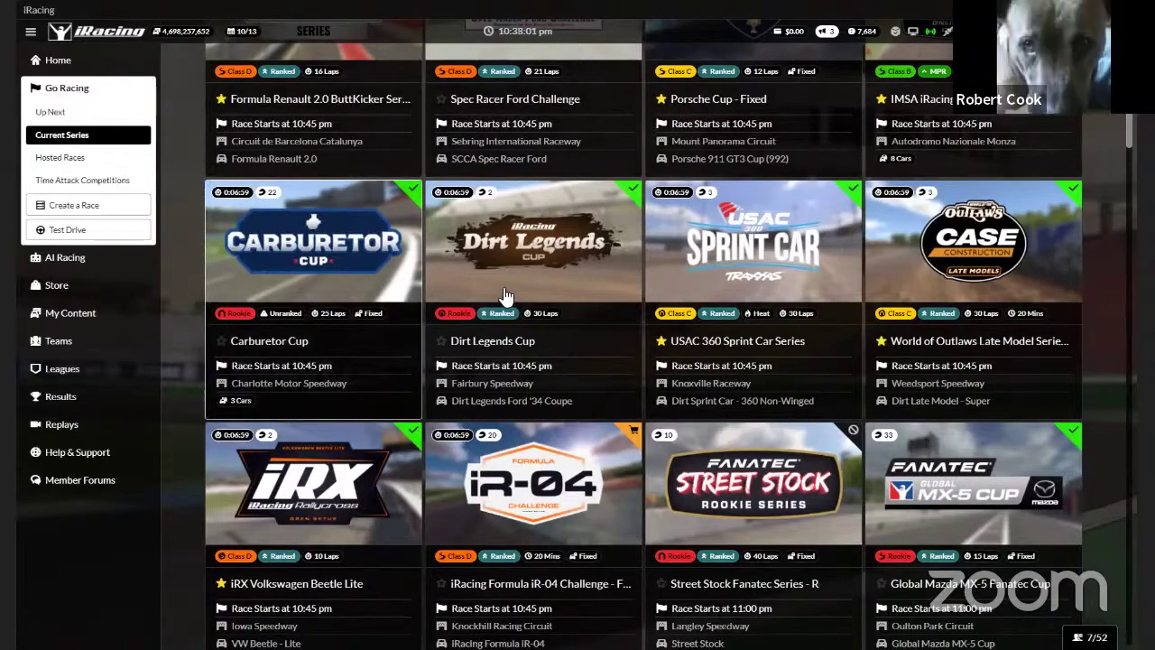
pyautogui.scroll(-5, 581, 281)
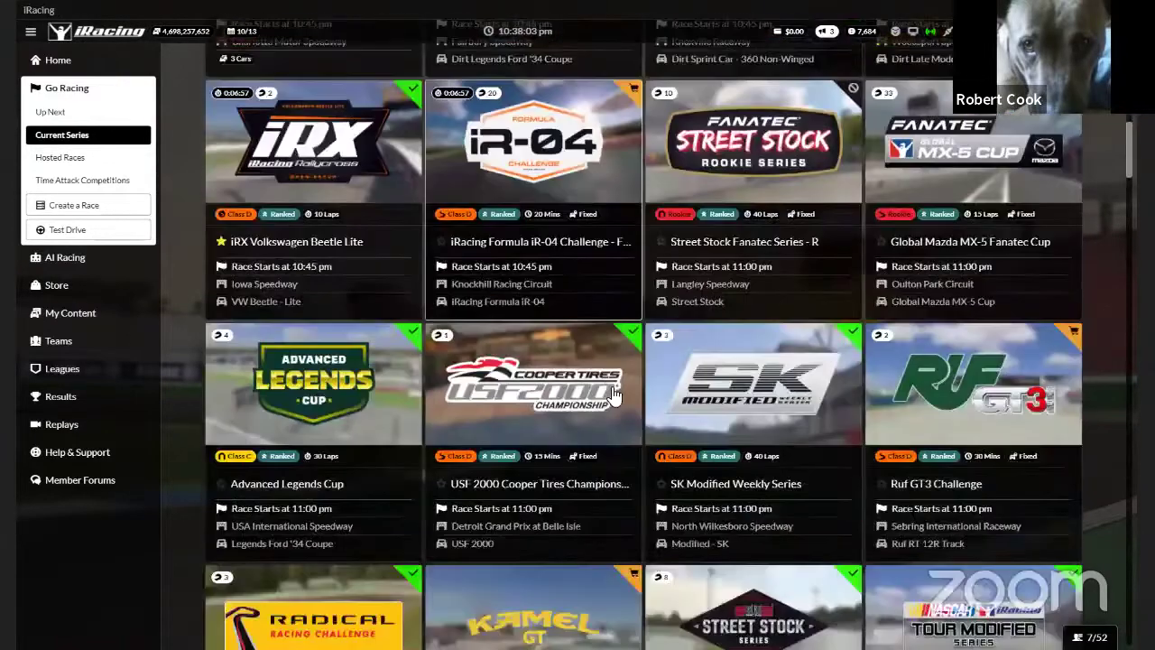
pyautogui.scroll(-8, 618, 415)
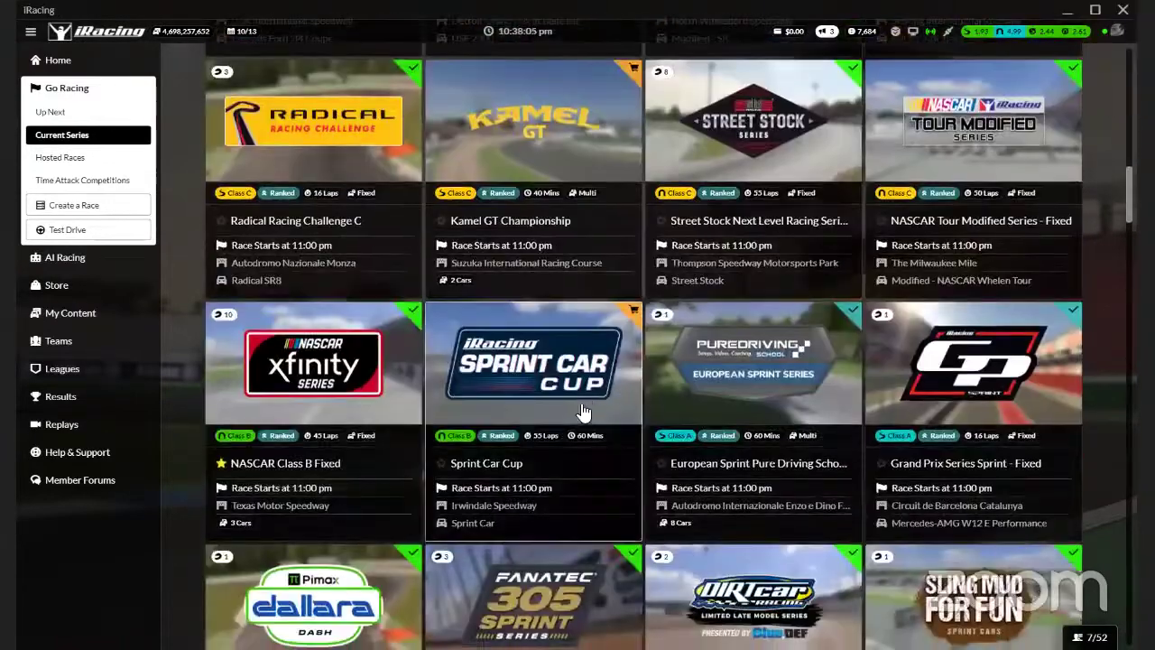
pyautogui.scroll(-5, 578, 430)
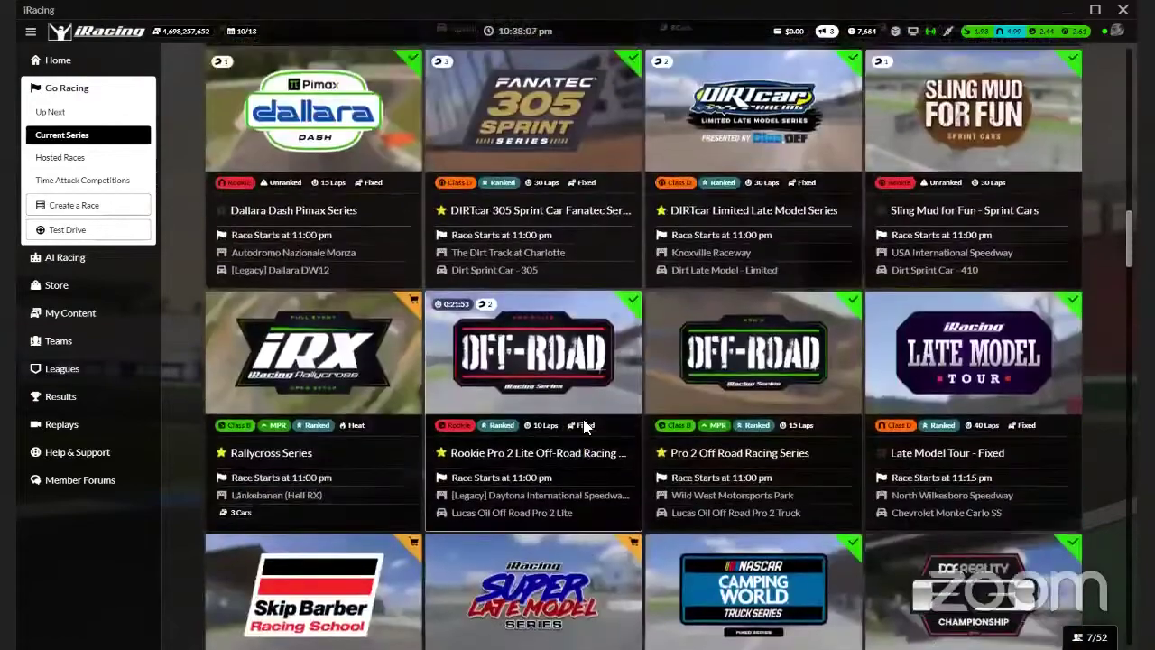
pyautogui.scroll(-4, 677, 460)
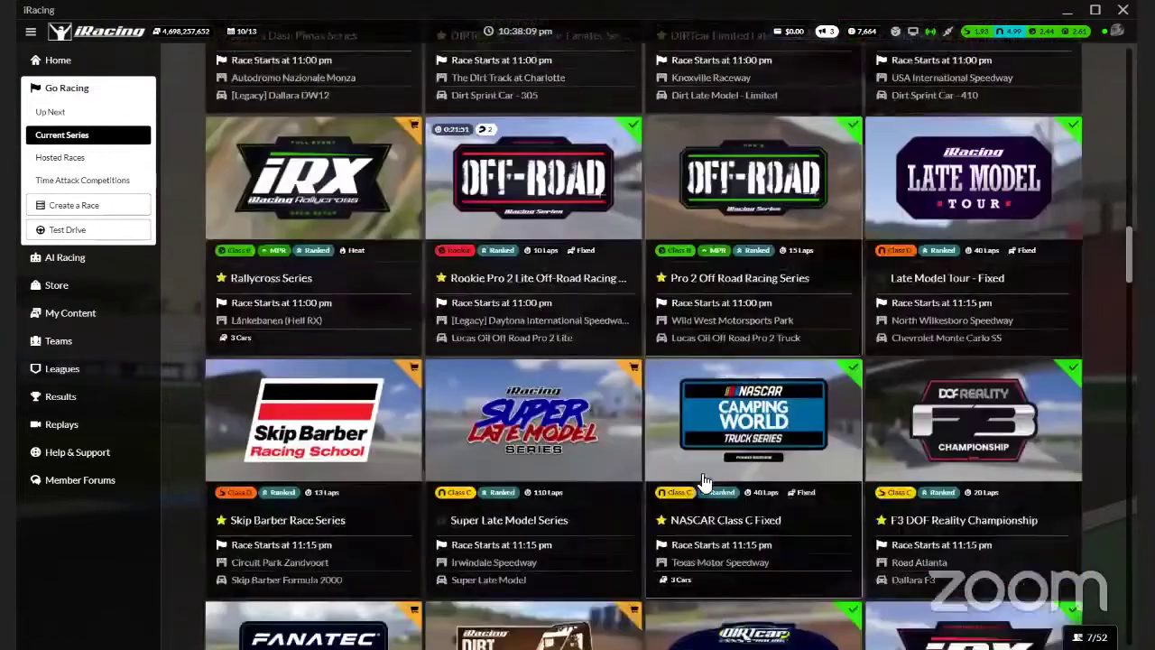
pyautogui.scroll(-16, 699, 482)
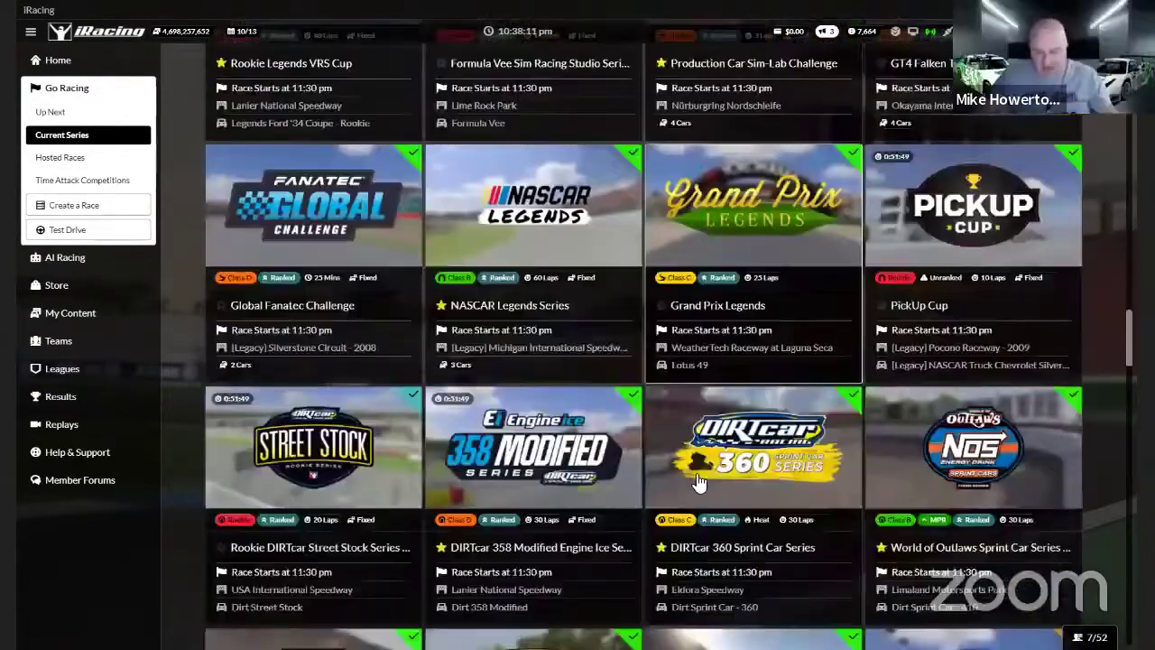
pyautogui.scroll(-7, 692, 478)
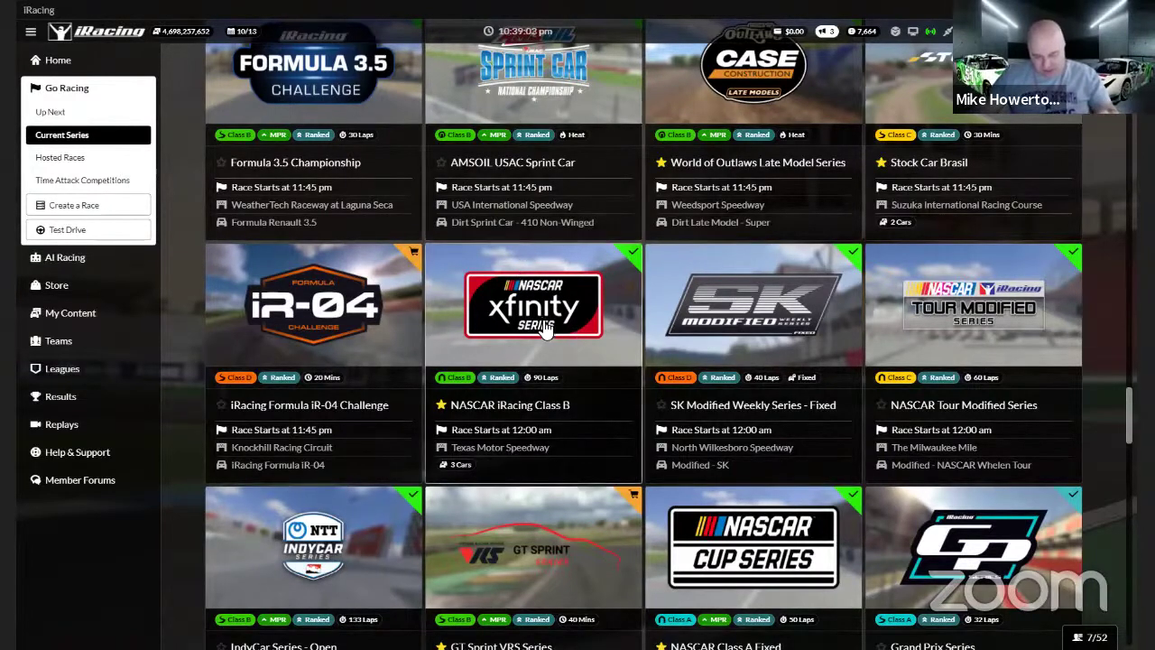
# Open NASCAR iRacing Class B's schedule and scroll through the weeks, including Texas (May 17) and Charlotte (May 24)
pyautogui.click(544, 331)
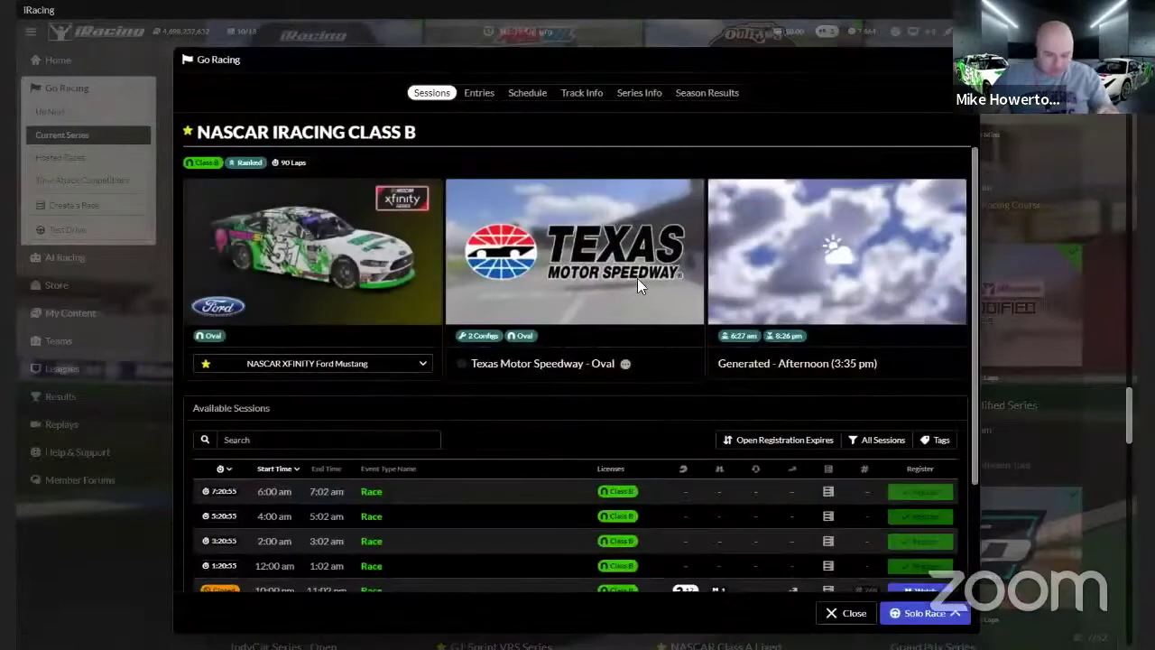
pyautogui.click(530, 101)
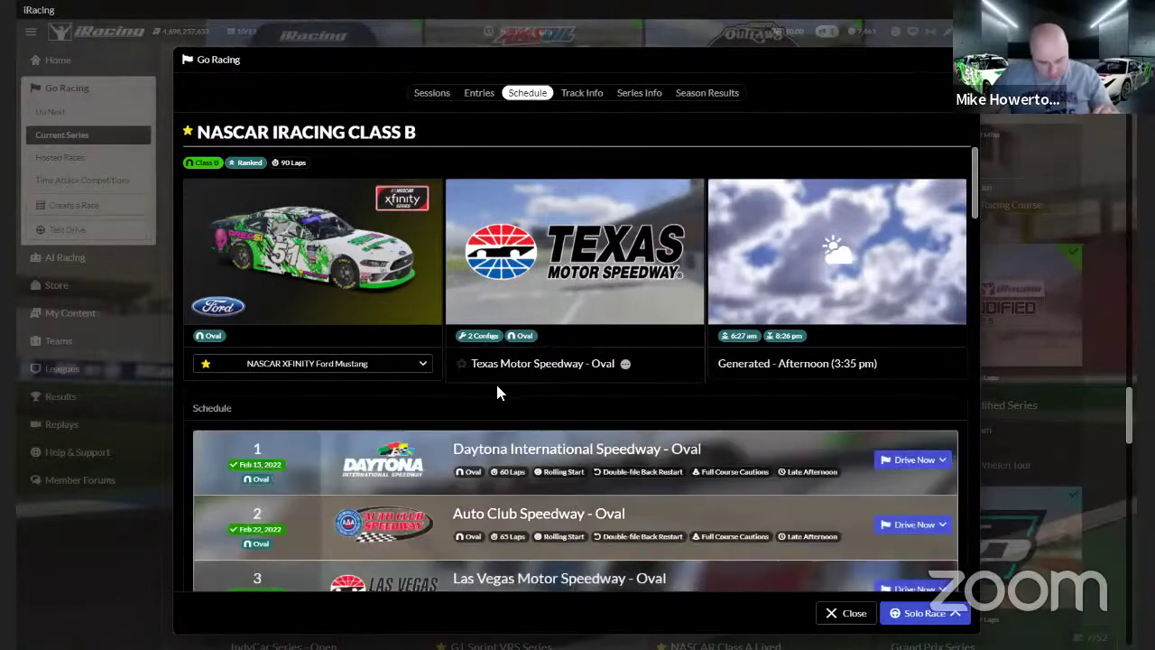
pyautogui.scroll(-1, 505, 383)
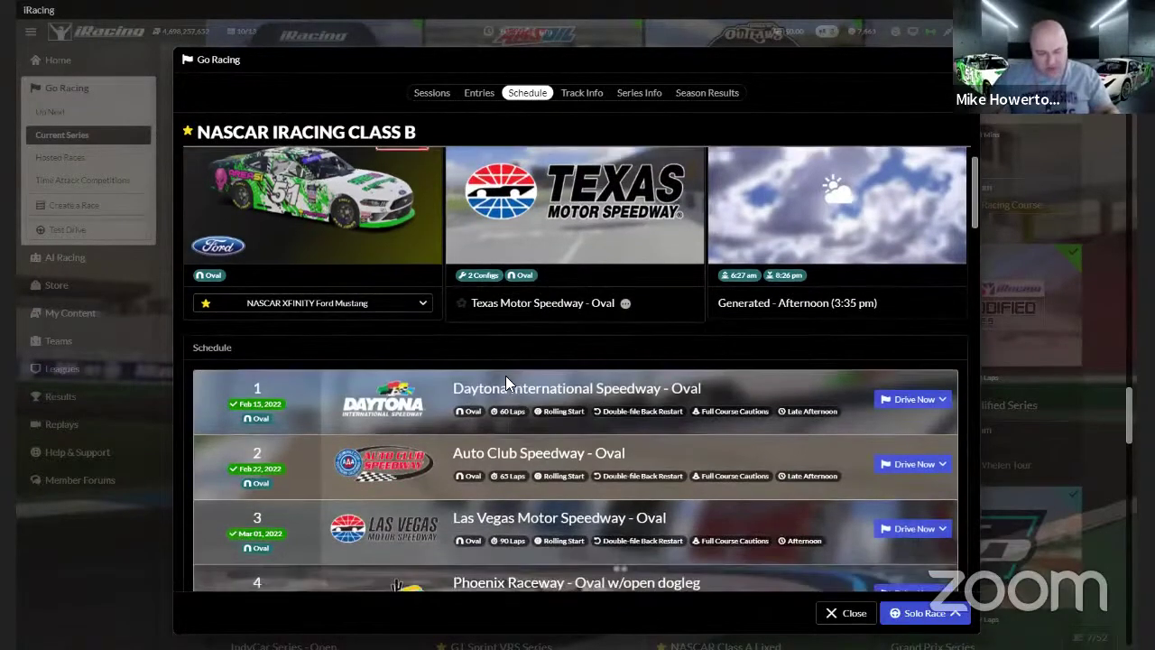
pyautogui.scroll(-7, 507, 367)
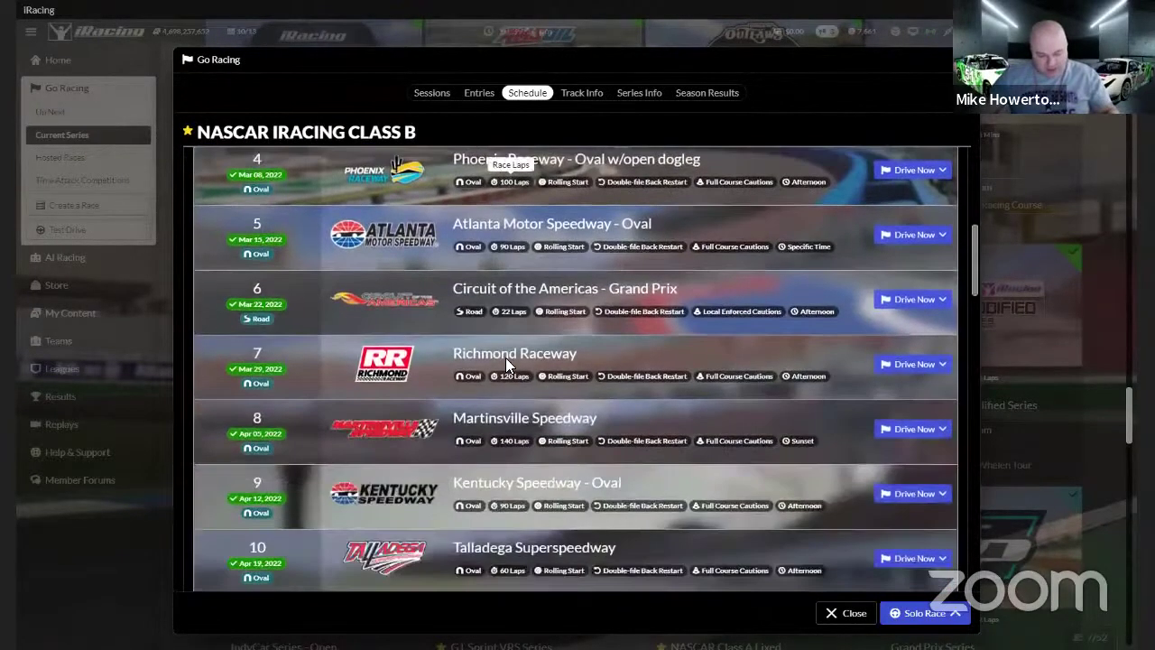
pyautogui.scroll(-9, 503, 357)
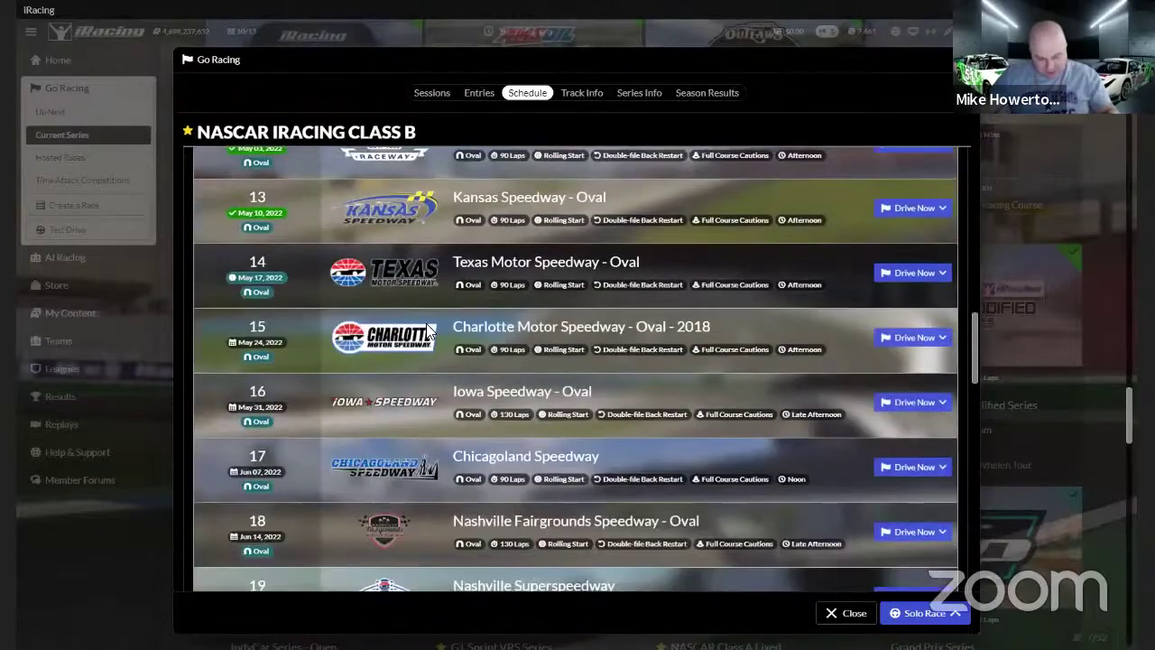
pyautogui.scroll(1, 424, 330)
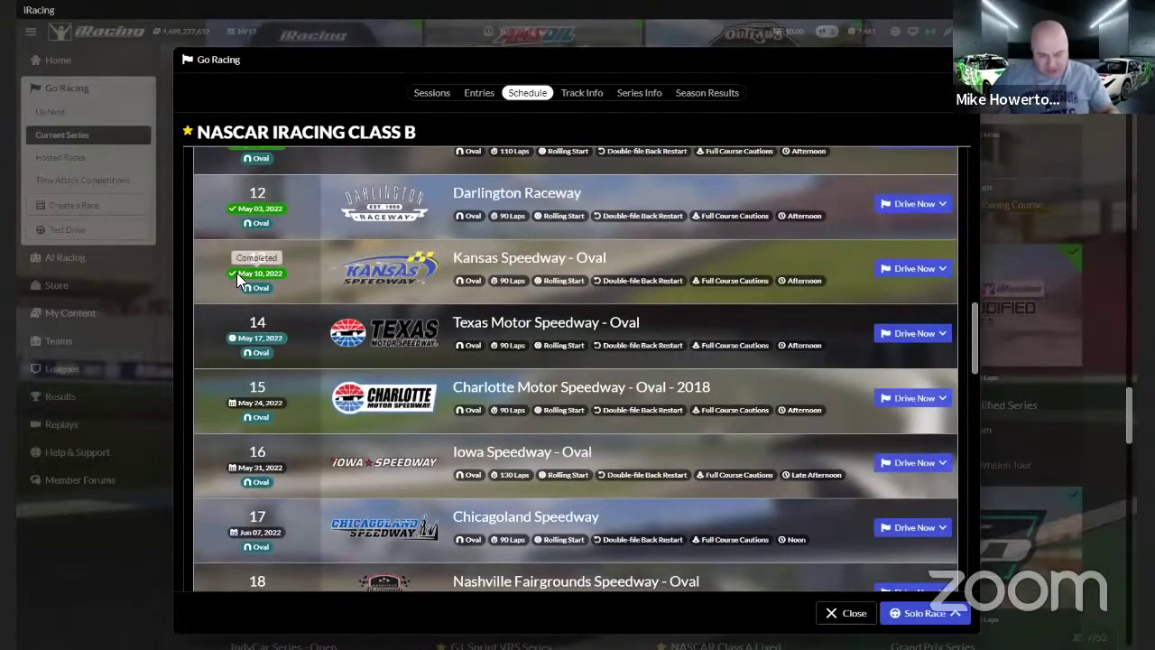
pyautogui.scroll(2, 240, 280)
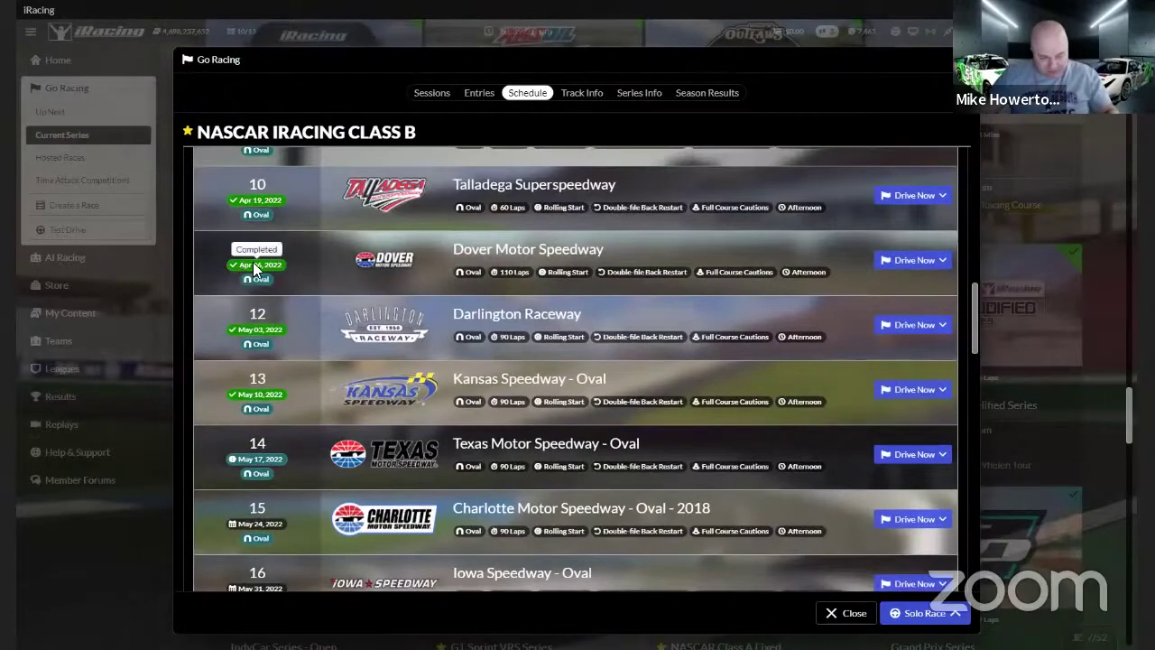
pyautogui.scroll(-1, 269, 383)
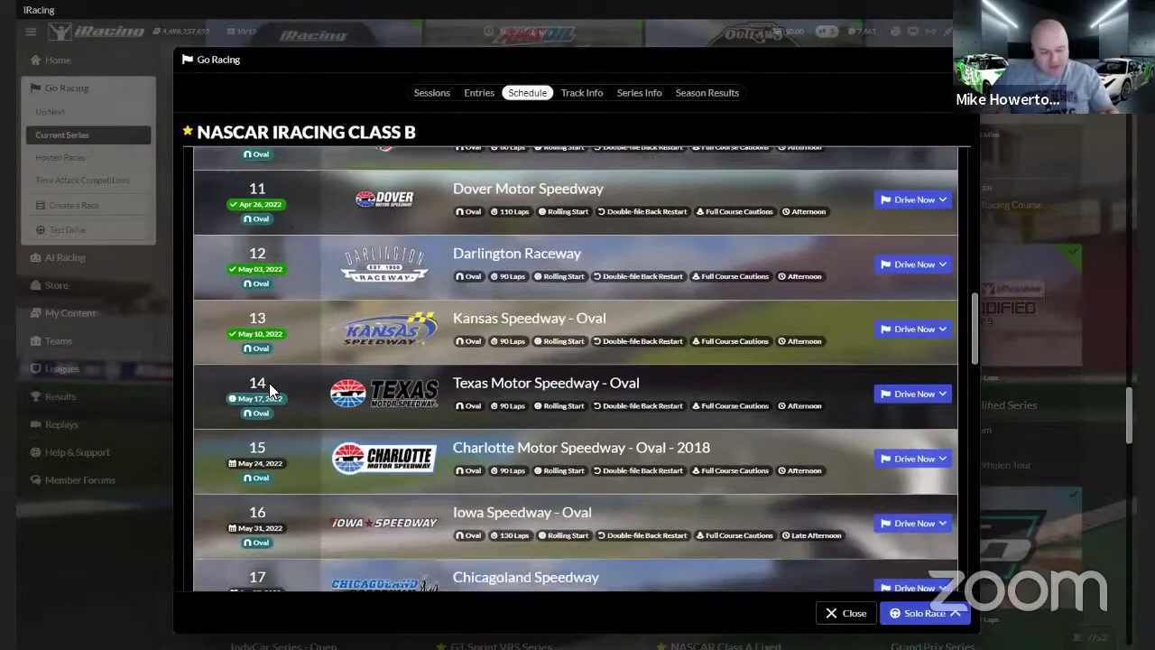
pyautogui.scroll(-1, 268, 383)
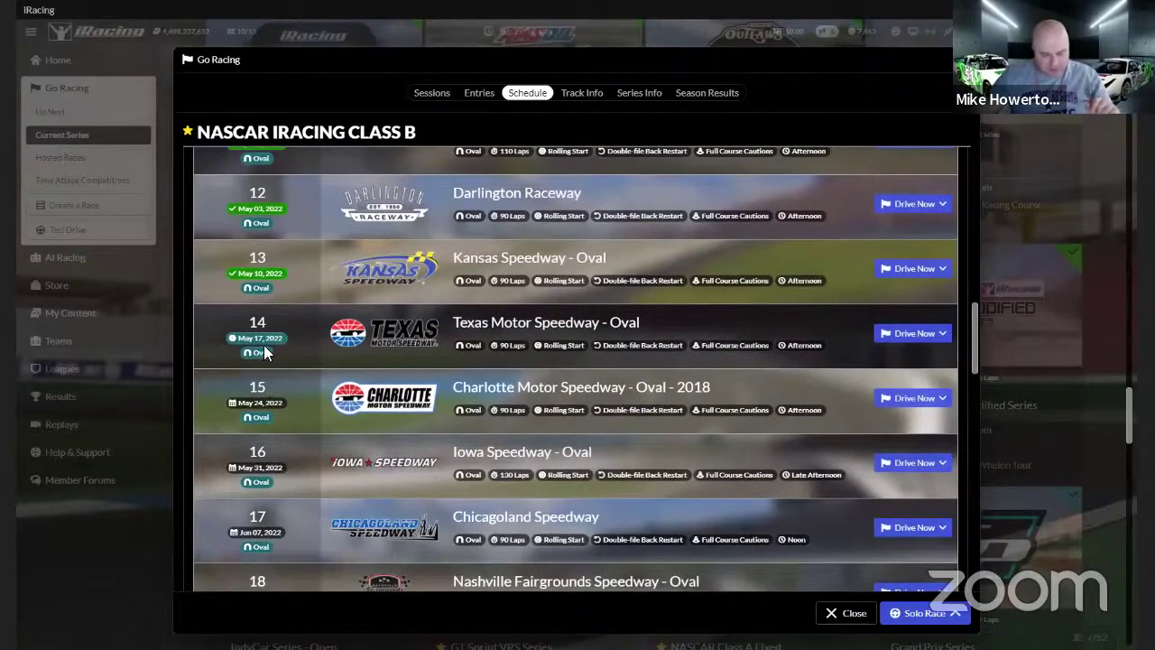
pyautogui.scroll(-1, 264, 345)
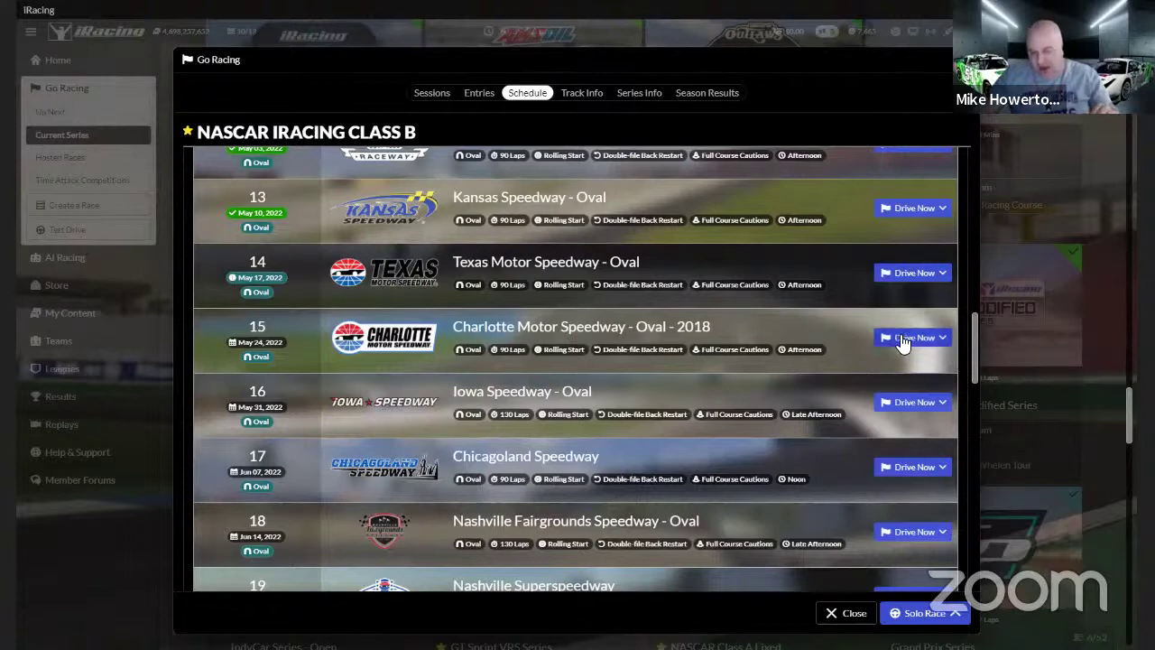
# Choose Test Drive from the Charlotte Motor Speedway week's Drive Now options
pyautogui.click(943, 339)
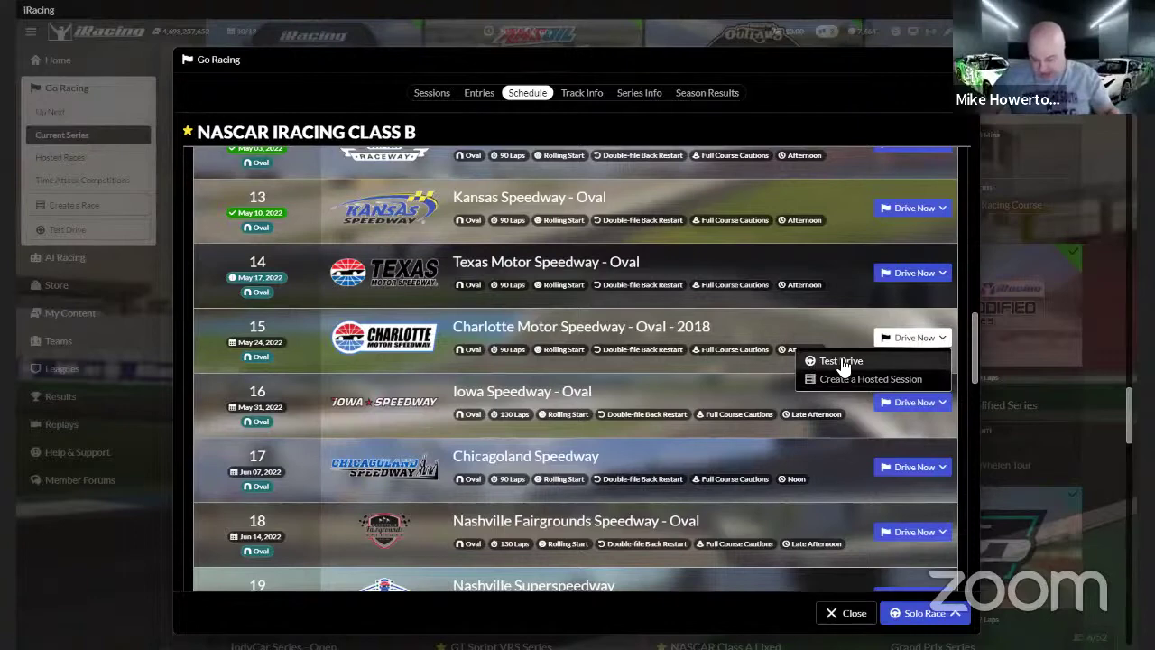
pyautogui.click(841, 361)
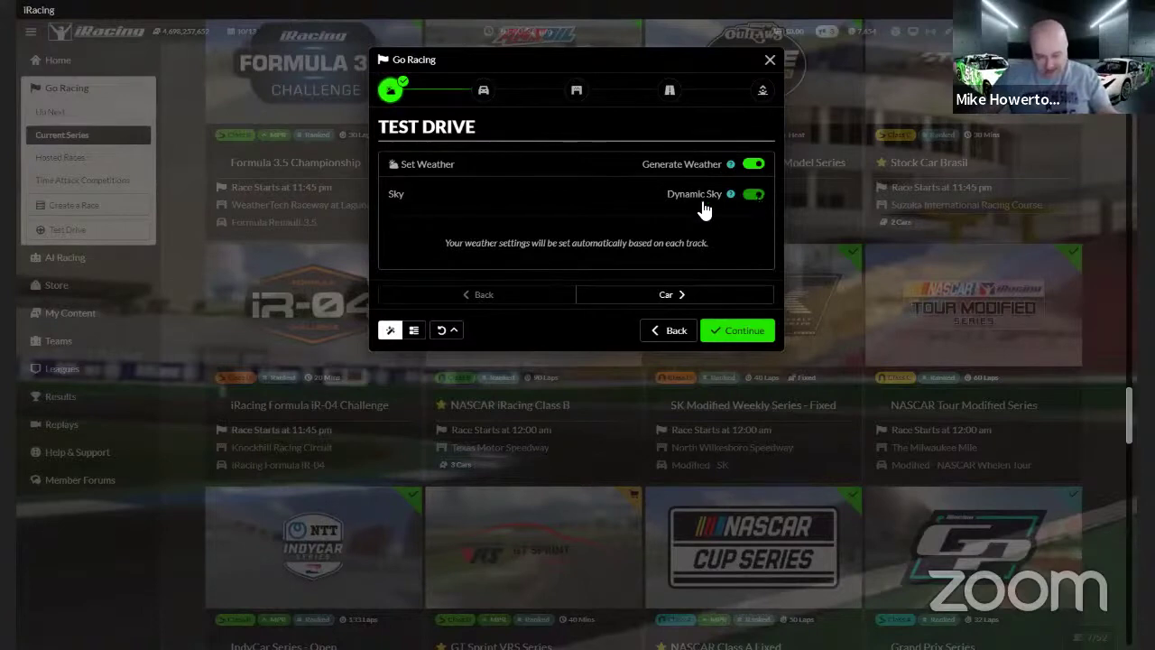
# Switch Dynamic Sky off and advance to the NASCAR XFINITY Ford Mustang car step
pyautogui.click(754, 196)
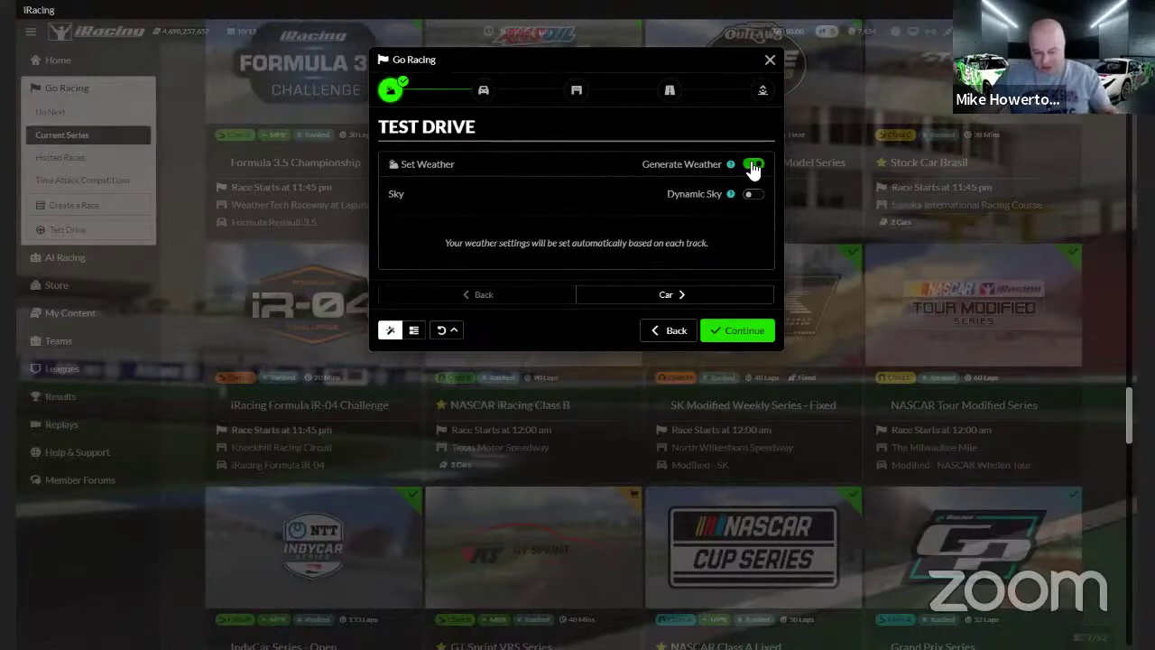
pyautogui.click(694, 295)
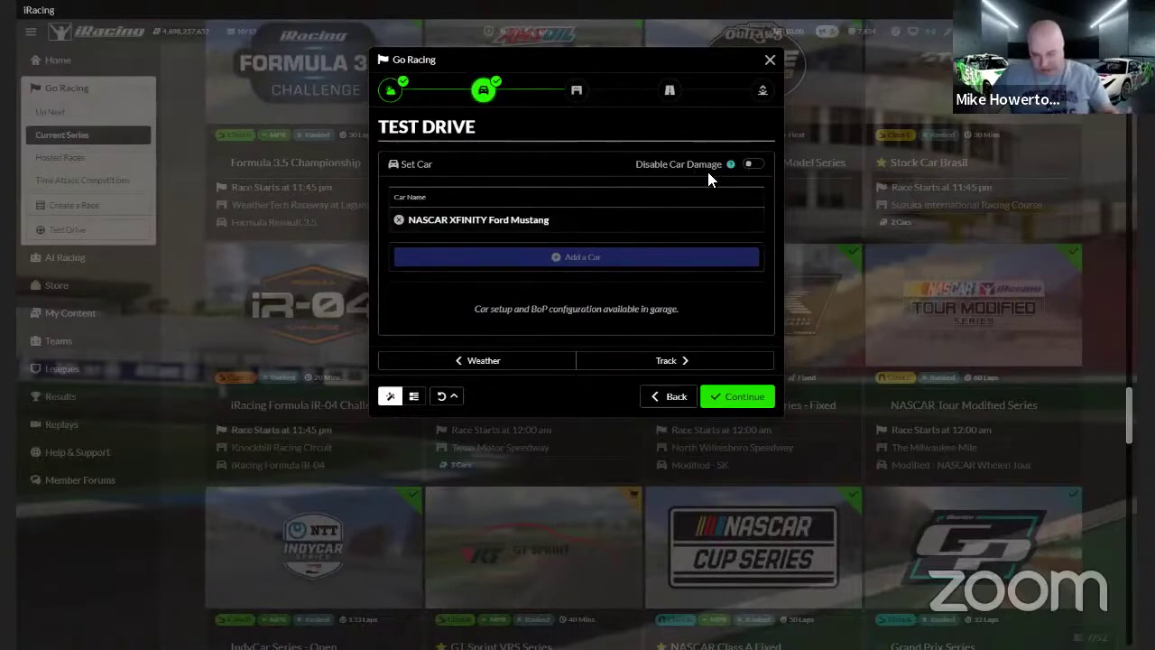
# Turn on Disable Car Damage and advance to the Charlotte Motor Speedway Oval - 2018 track step
pyautogui.click(754, 164)
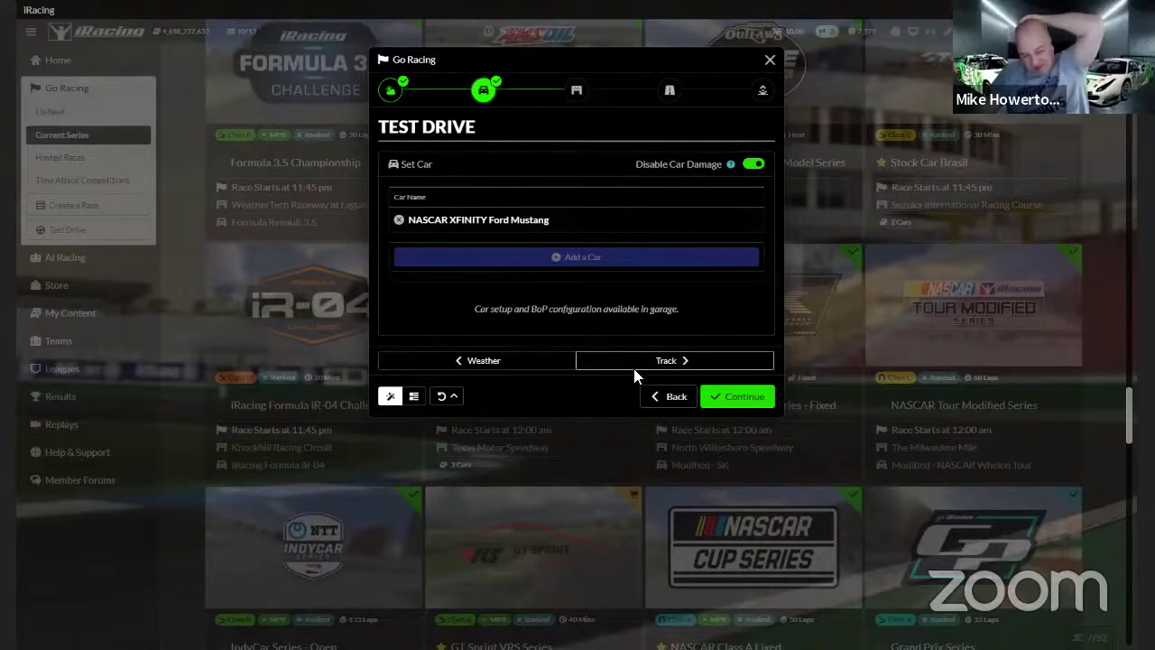
pyautogui.click(674, 361)
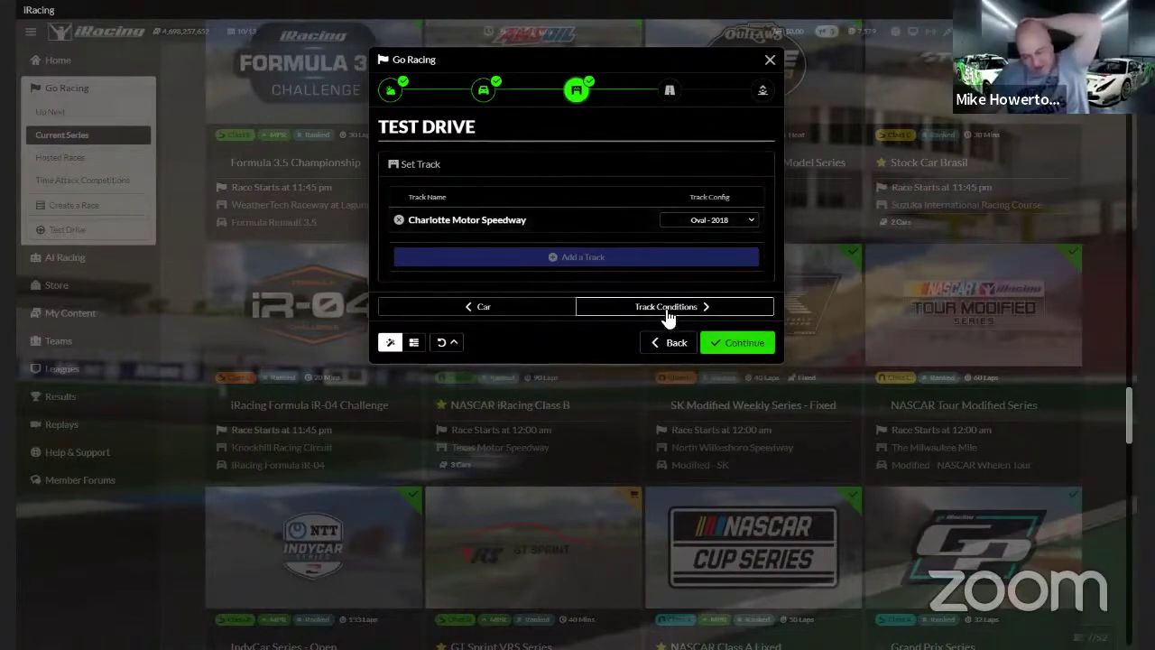
# Turn off leaving marbles and manually set the starting track state to 50%, then go to Time of Day
pyautogui.click(670, 312)
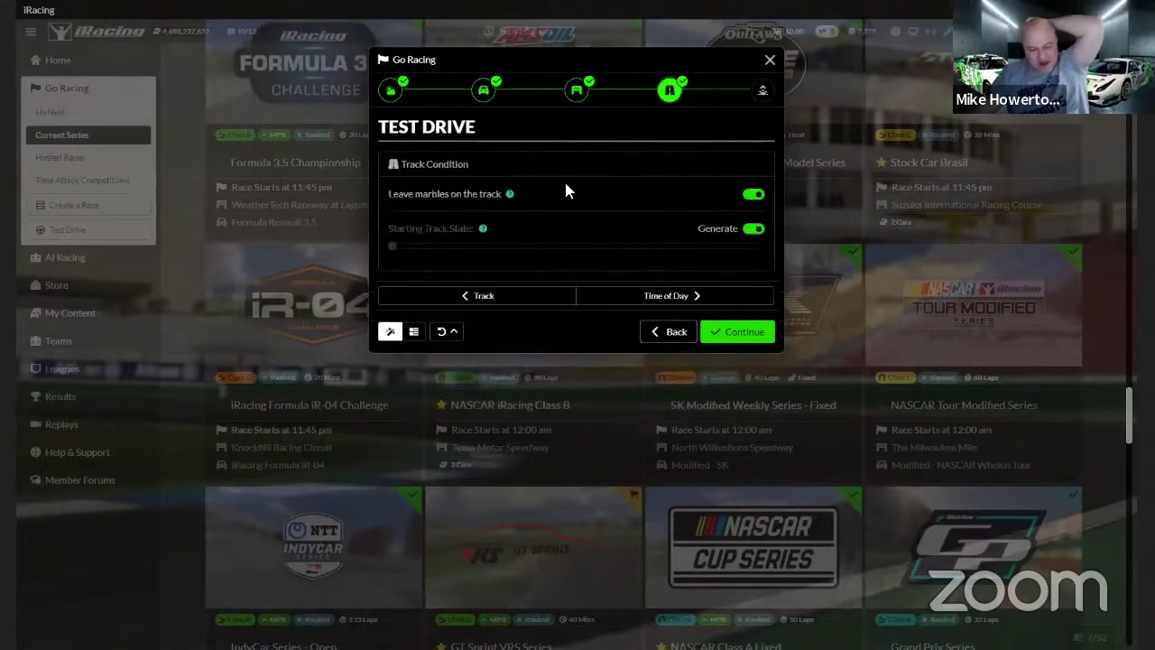
pyautogui.click(744, 199)
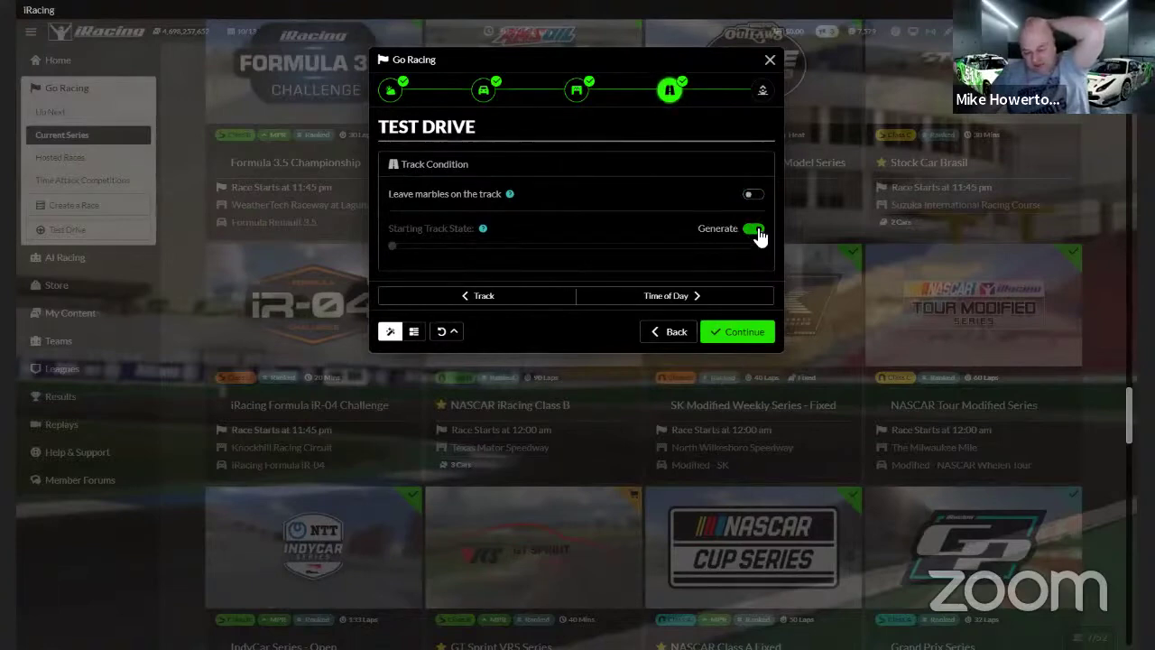
pyautogui.click(756, 231)
pyautogui.click(569, 247)
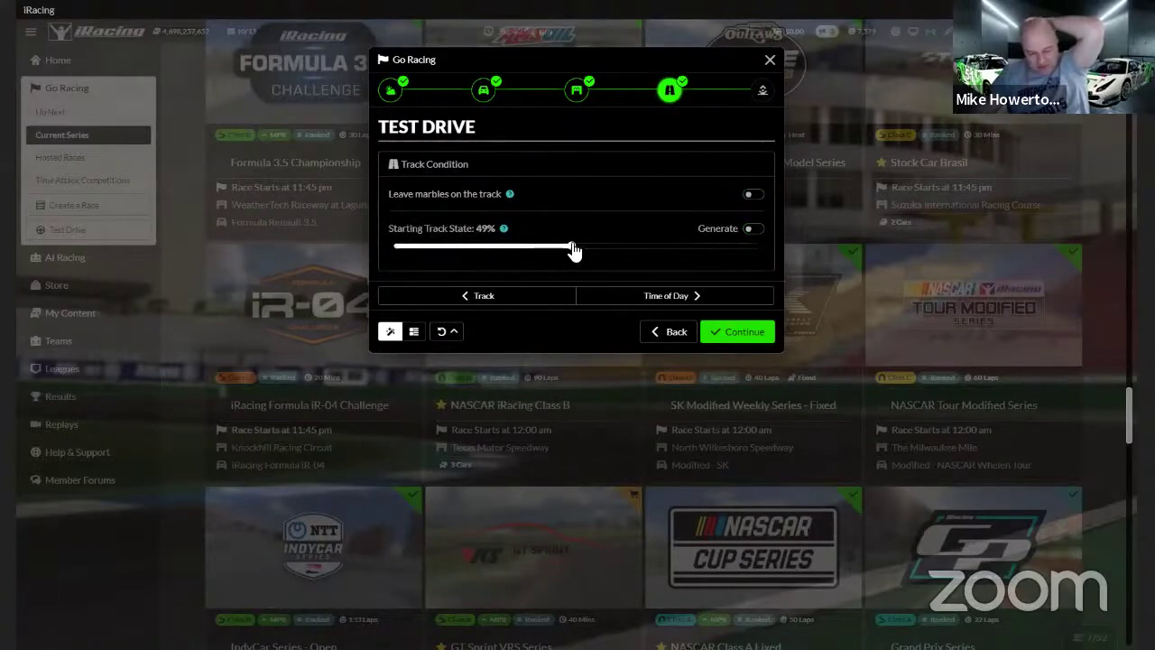
pyautogui.moveTo(574, 252); pyautogui.dragTo(576, 250)
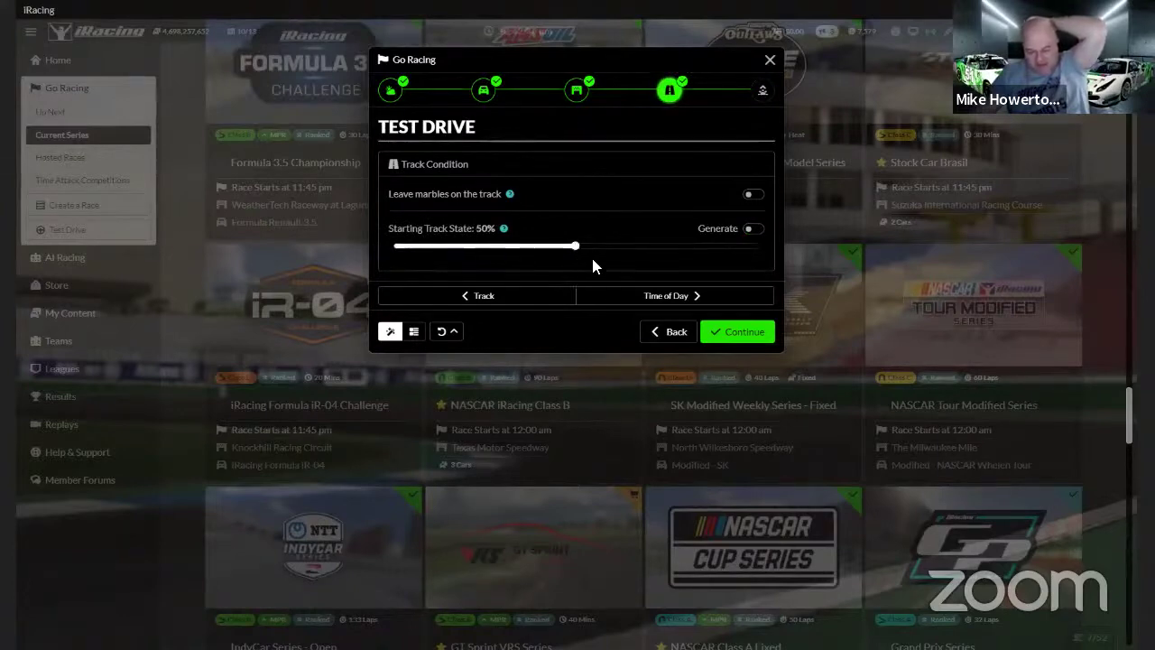
pyautogui.click(664, 296)
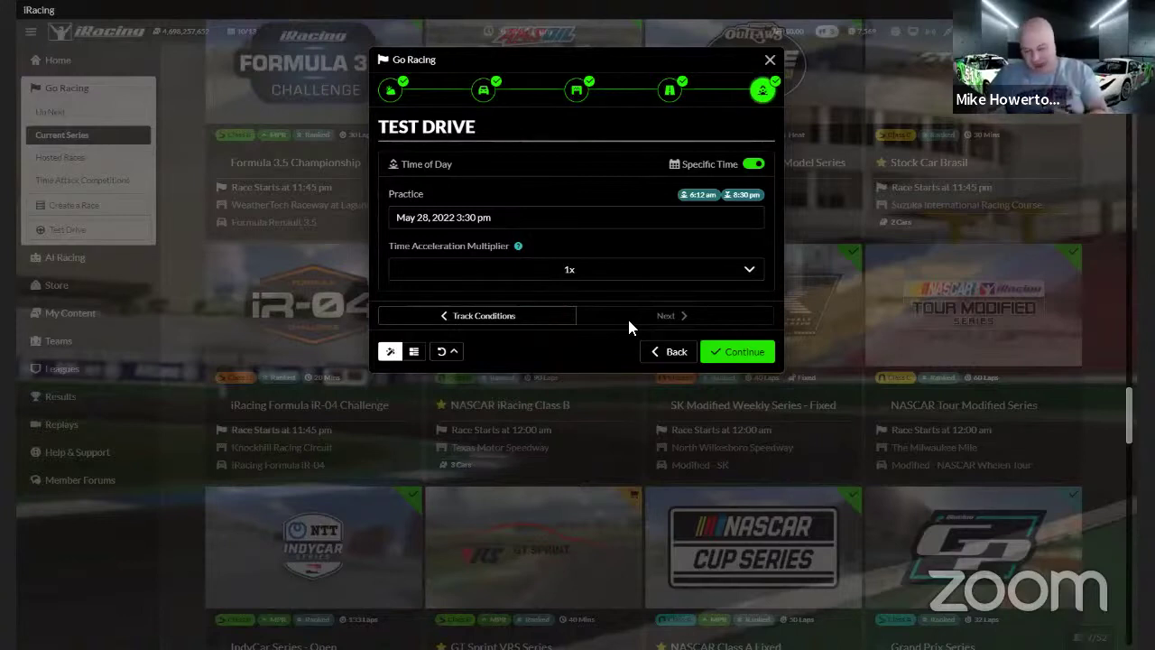
# Return to weather, try a manual 80°F temperature, re-enable Generate Weather, then close the Test Drive setup
pyautogui.click(484, 93)
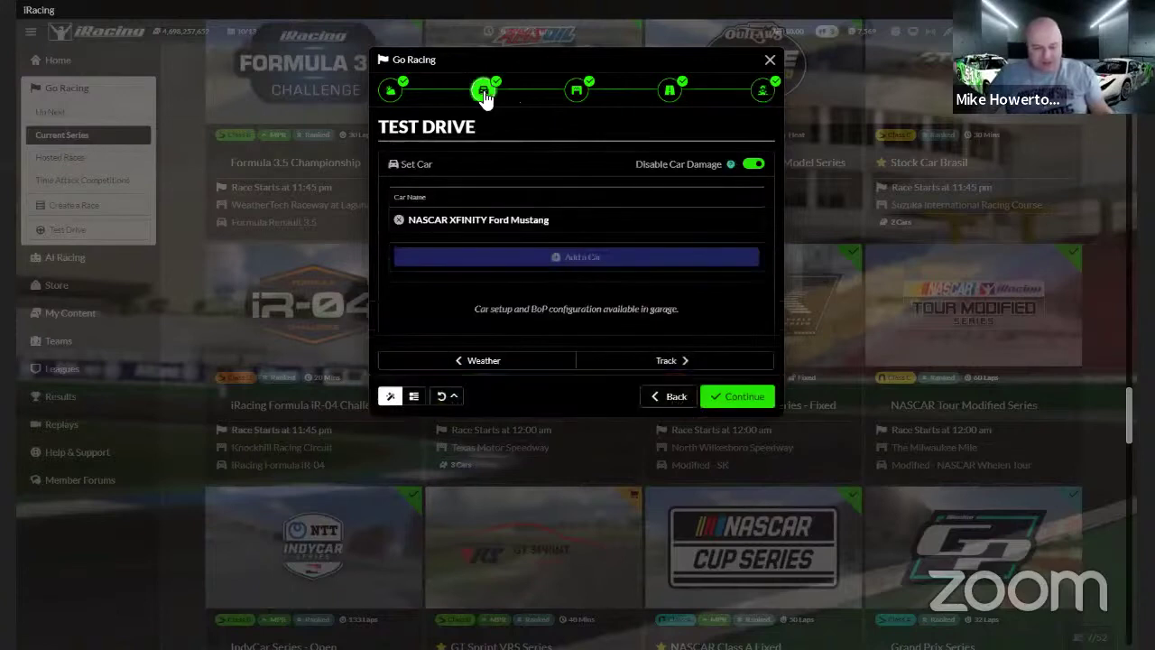
pyautogui.click(391, 94)
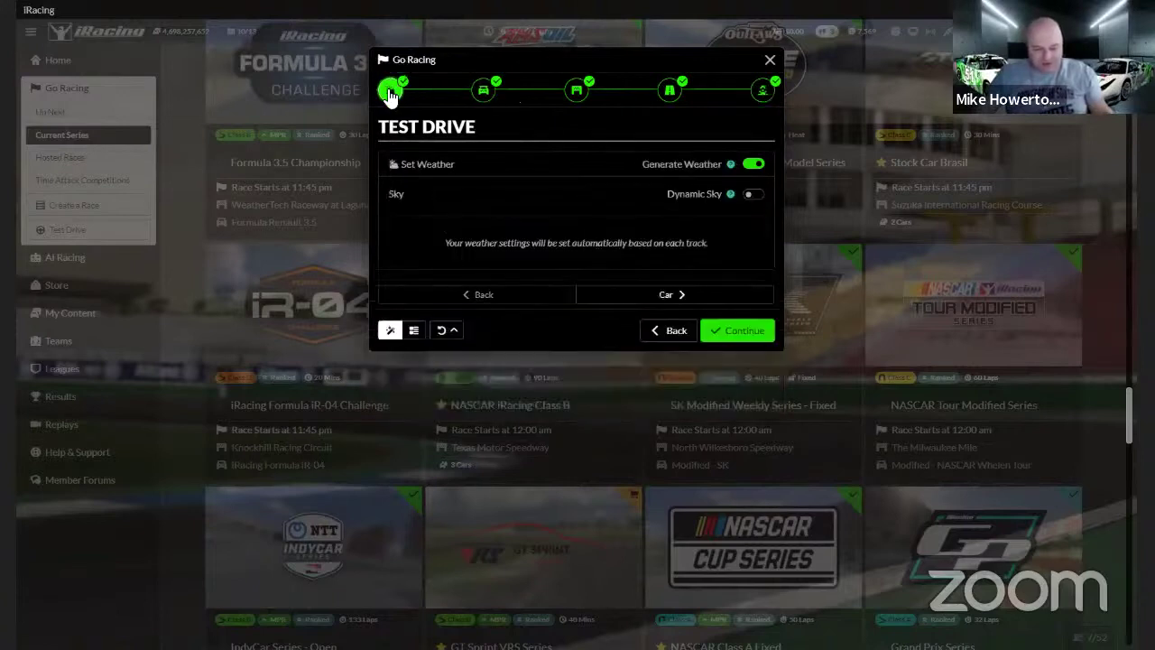
pyautogui.click(753, 164)
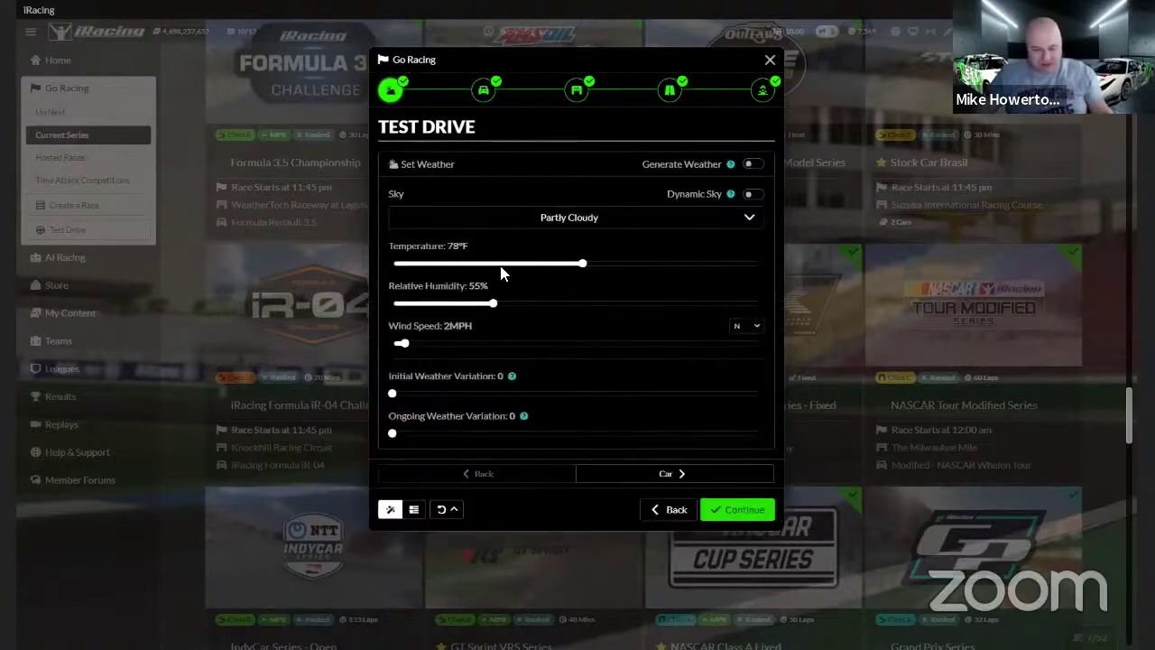
pyautogui.moveTo(587, 269)
pyautogui.mouseDown()
pyautogui.moveTo(611, 268)
pyautogui.moveTo(510, 268)
pyautogui.moveTo(629, 268)
pyautogui.moveTo(591, 271)
pyautogui.mouseUp()
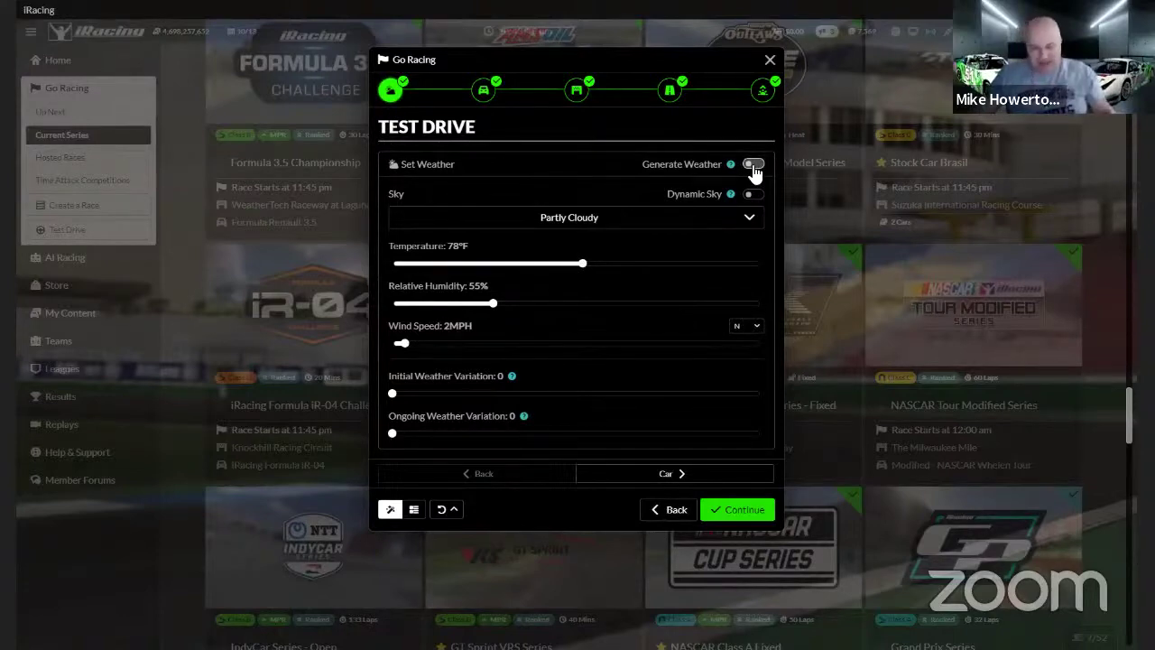
pyautogui.click(752, 166)
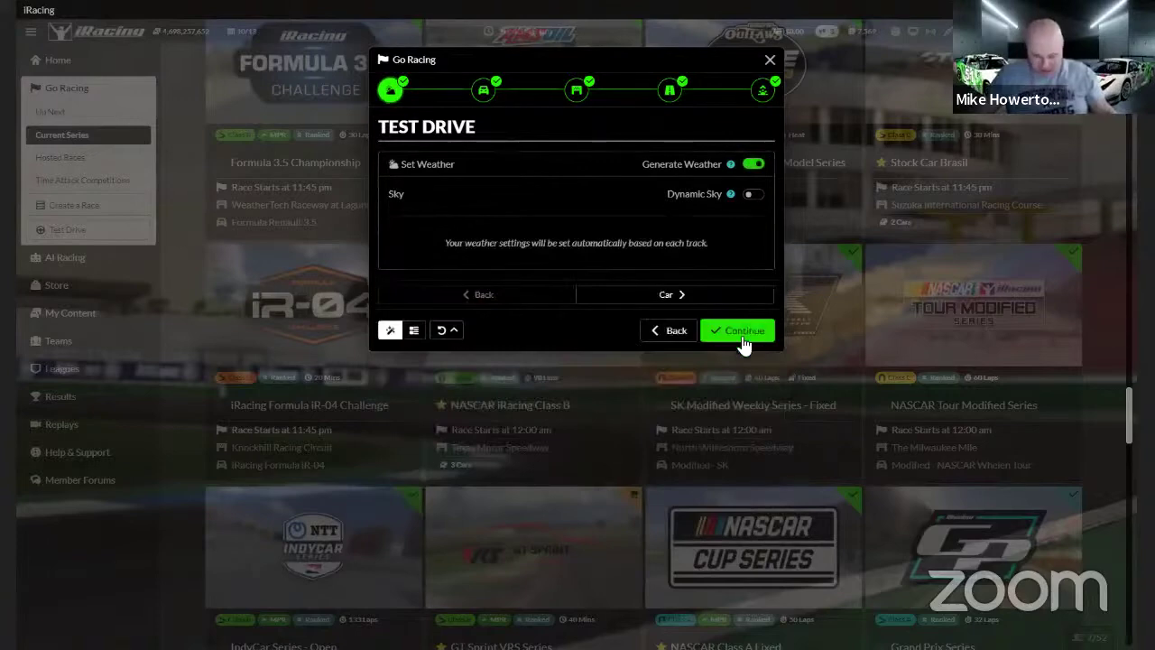
pyautogui.click(720, 296)
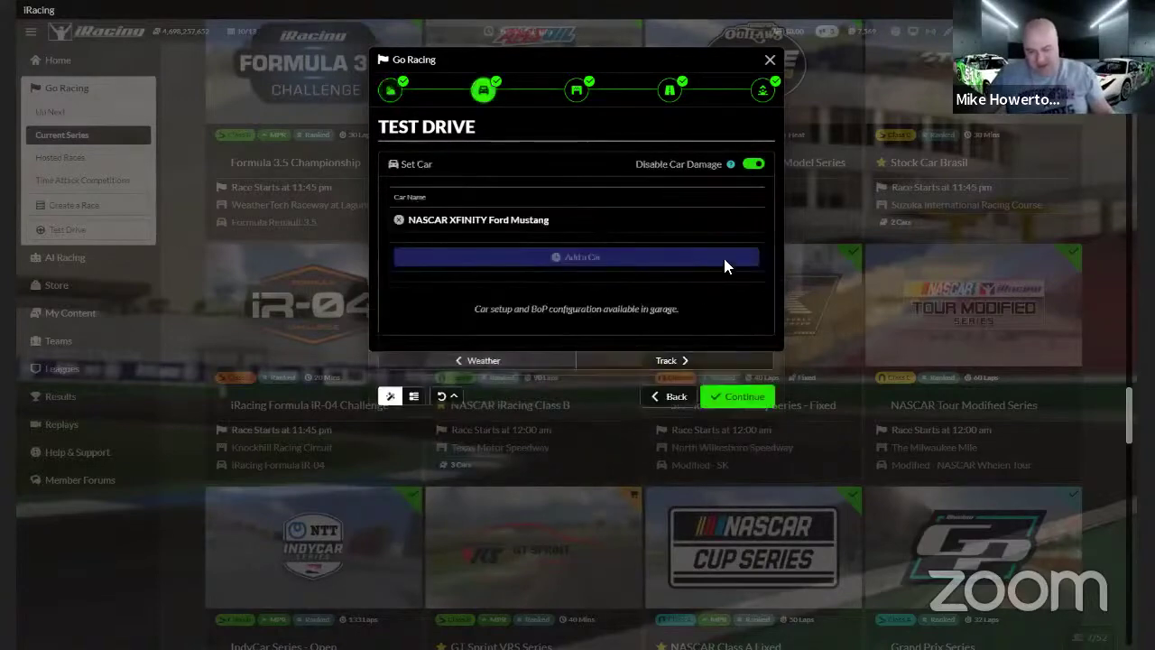
pyautogui.click(769, 62)
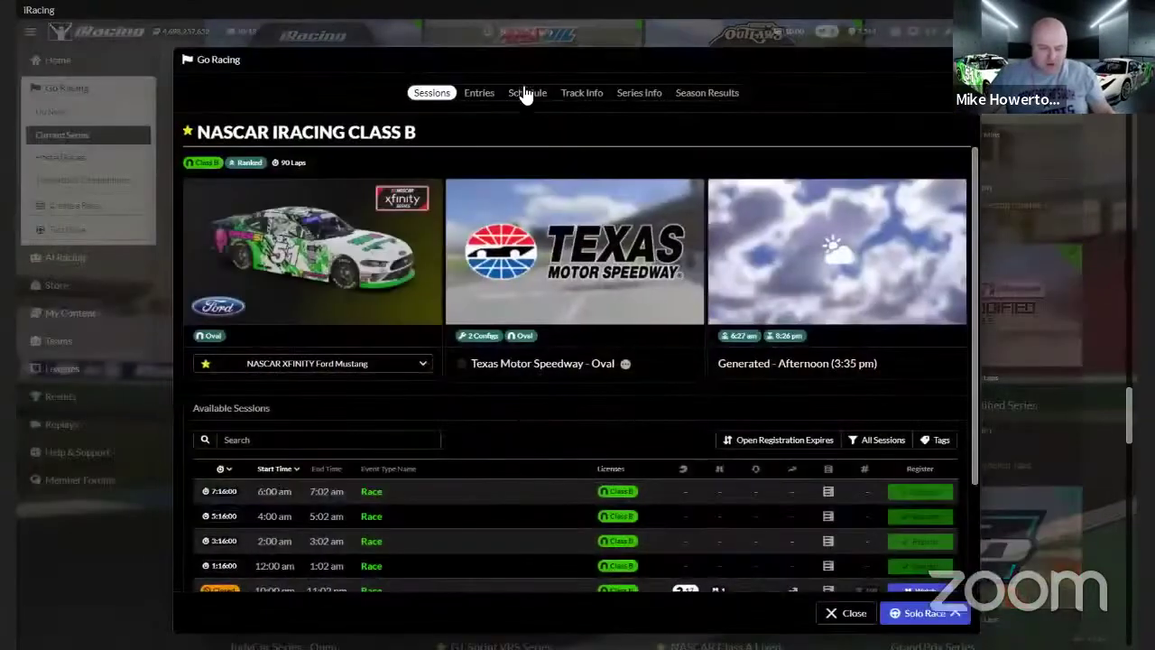
# From the Schedule tab, pick Create a Hosted Race on the Charlotte row's Drive Now options
pyautogui.click(528, 96)
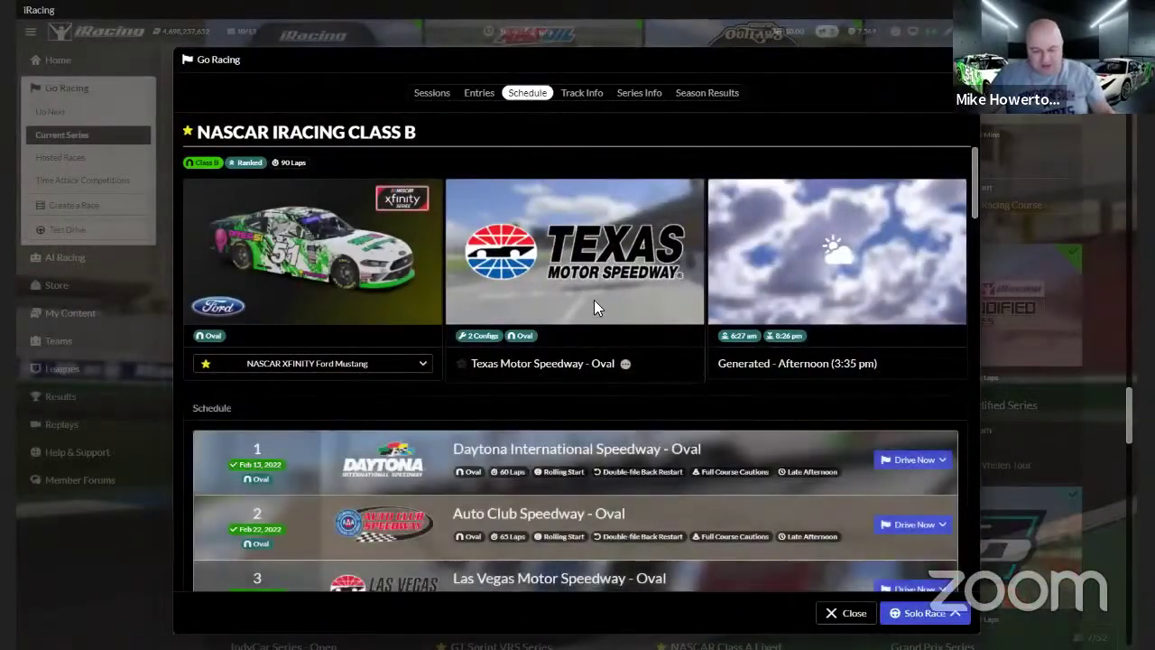
pyautogui.scroll(-5, 594, 300)
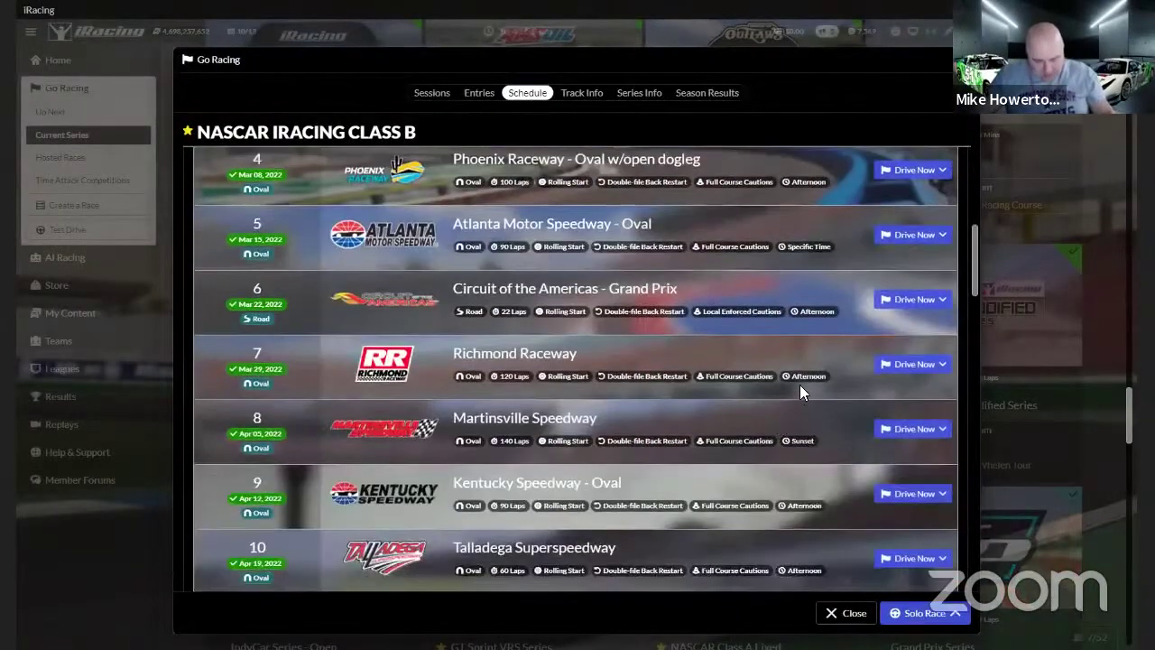
pyautogui.scroll(-8, 800, 388)
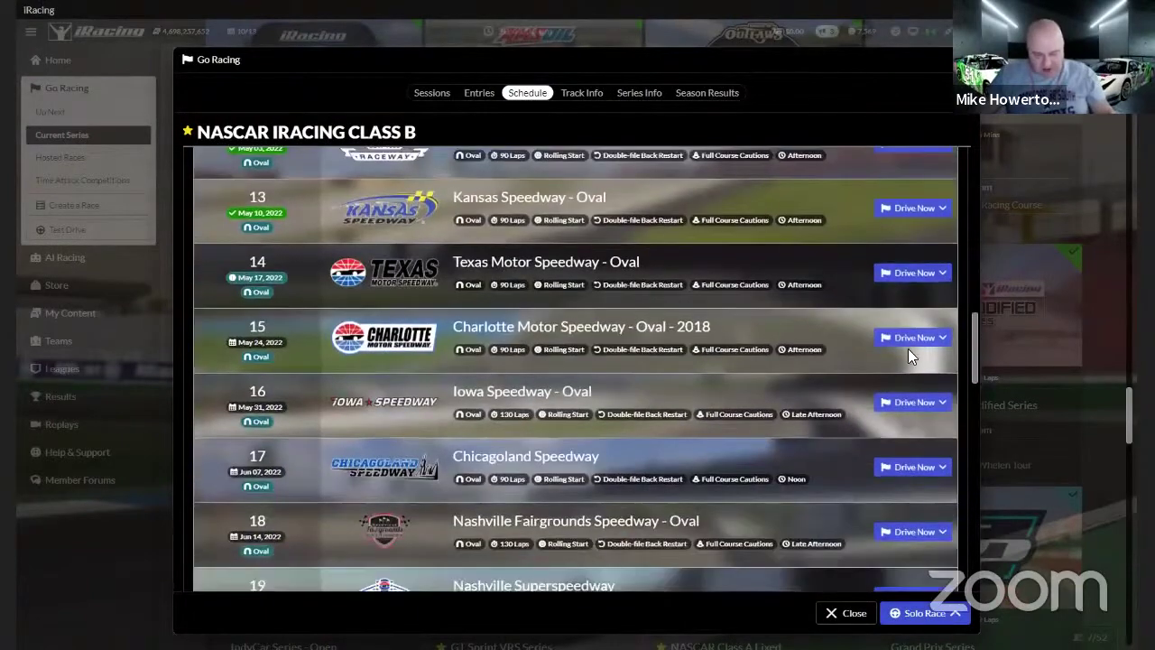
pyautogui.click(933, 340)
pyautogui.click(902, 379)
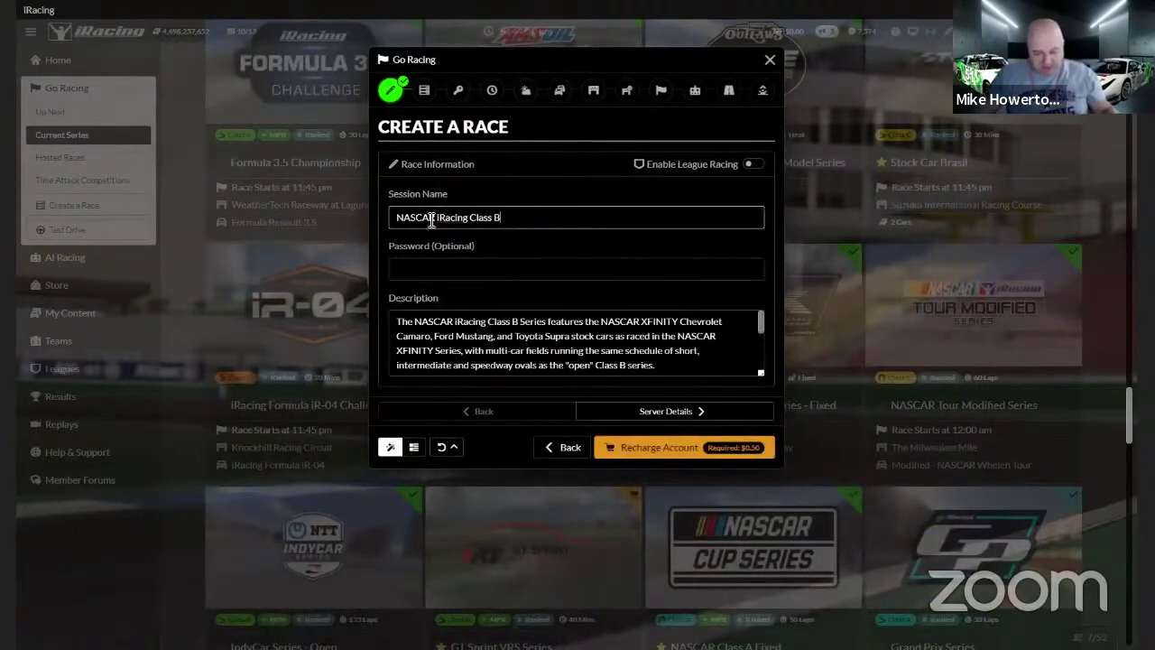
# Replace the session name with 'Podcast Test' and continue to the Server Details step
pyautogui.moveTo(541, 218); pyautogui.dragTo(298, 113)
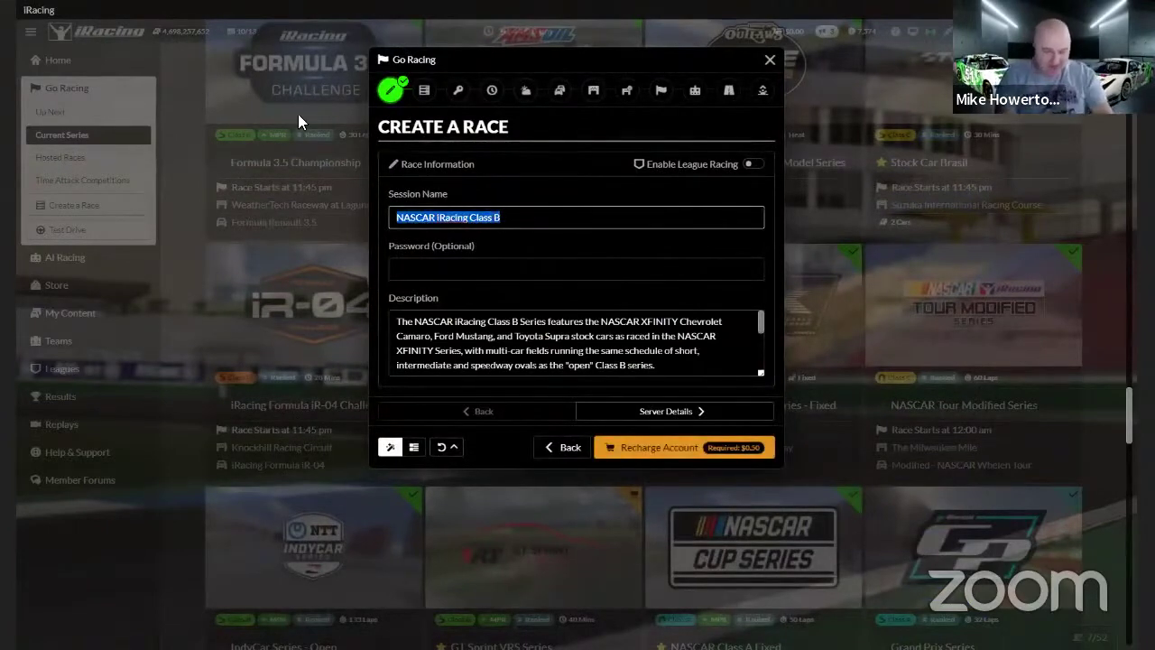
pyautogui.write('Pod')
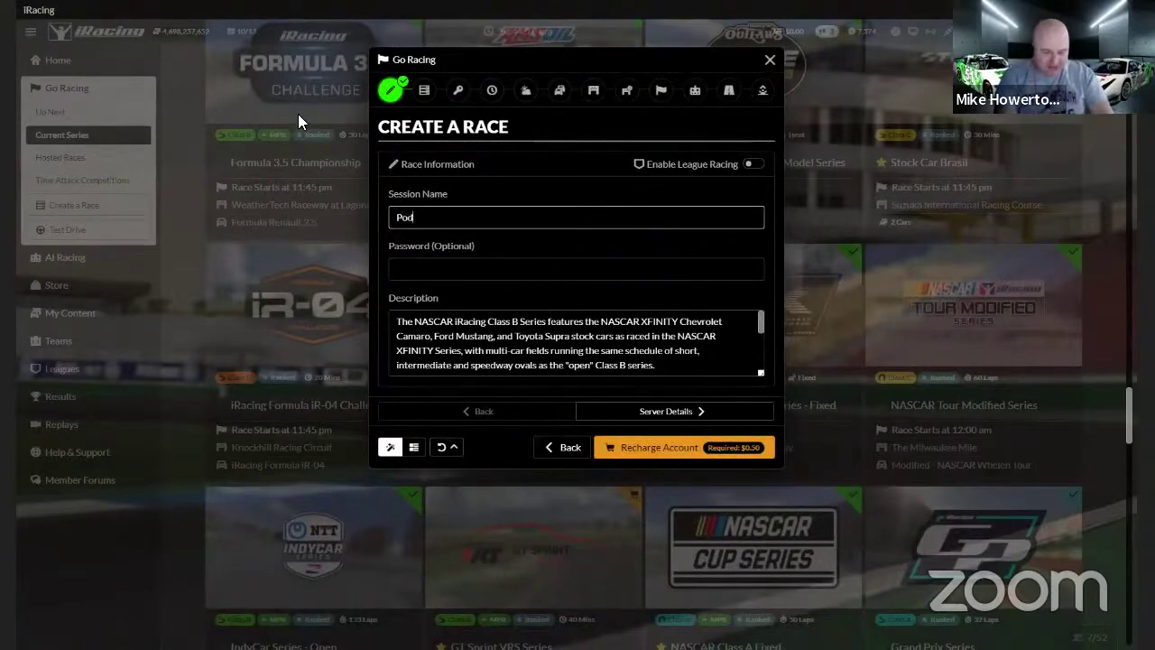
pyautogui.write('cast Test')
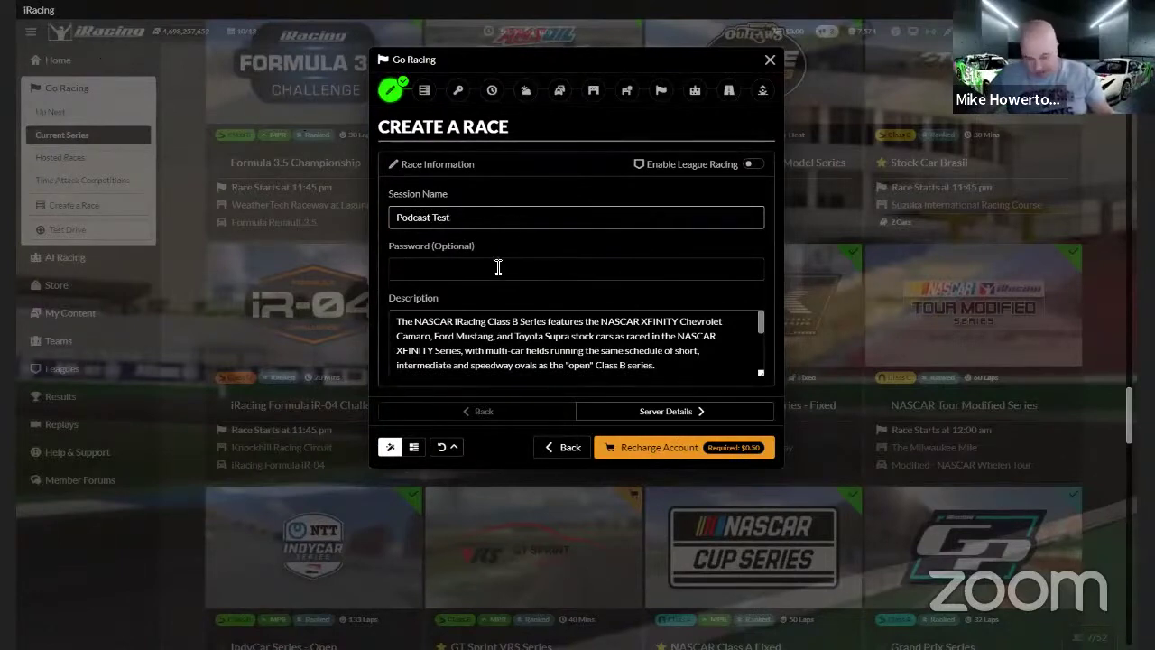
pyautogui.click(675, 414)
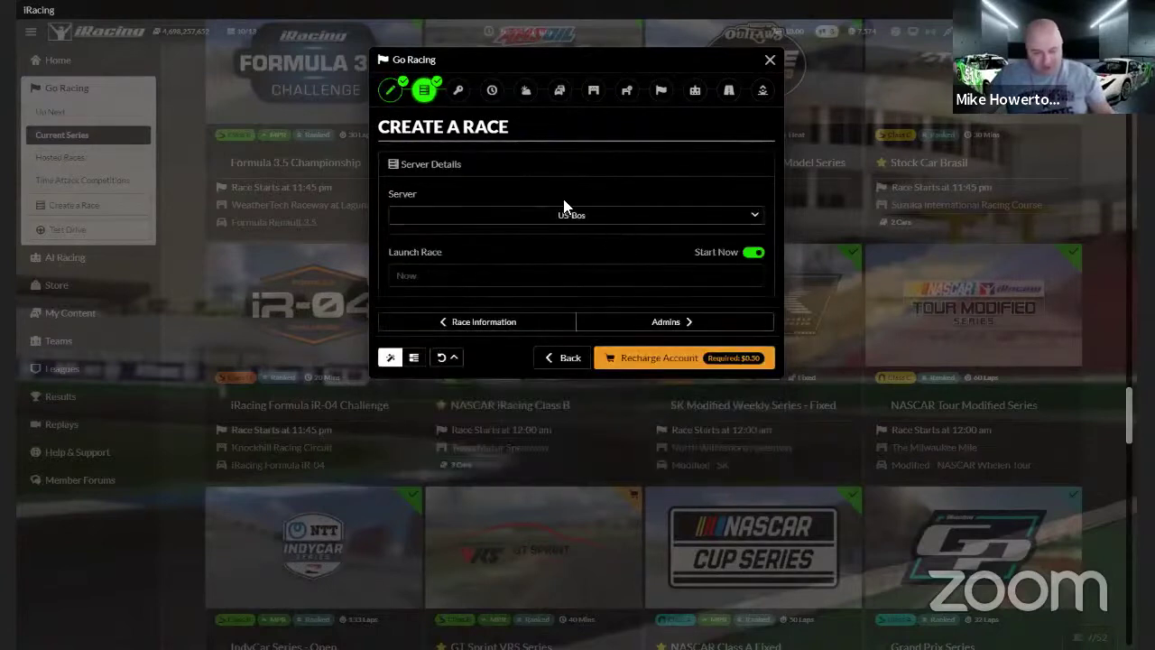
# Keep US-Bos as the race server with Start Now left on, then proceed to Admins
pyautogui.click(578, 216)
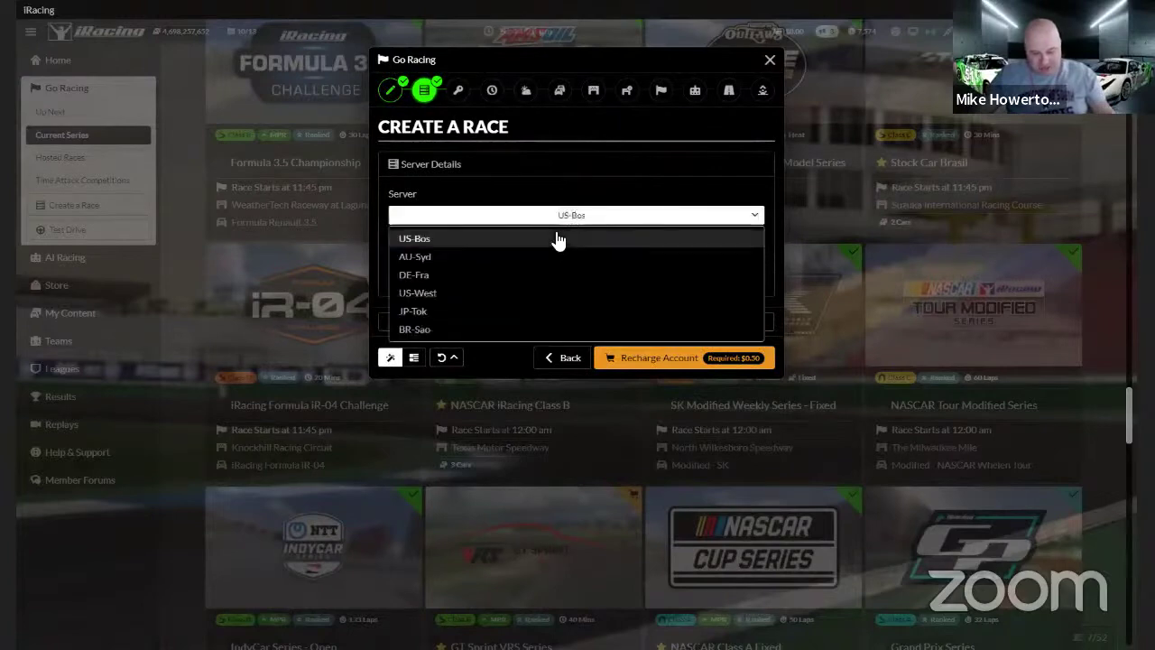
pyautogui.click(592, 176)
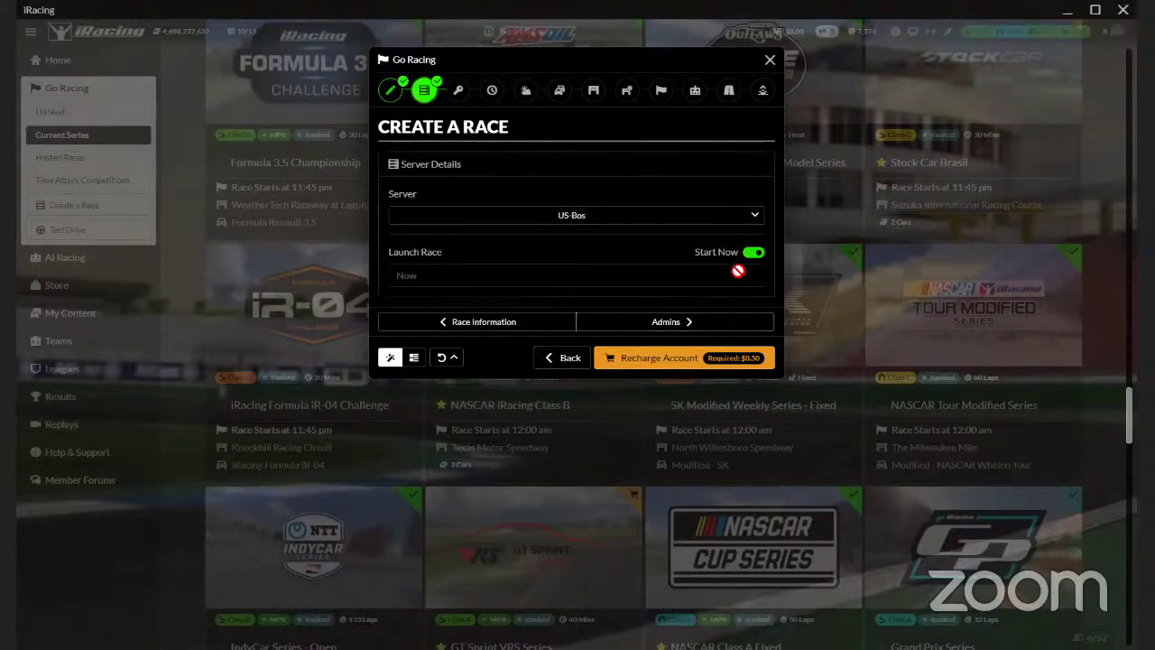
pyautogui.click(752, 254)
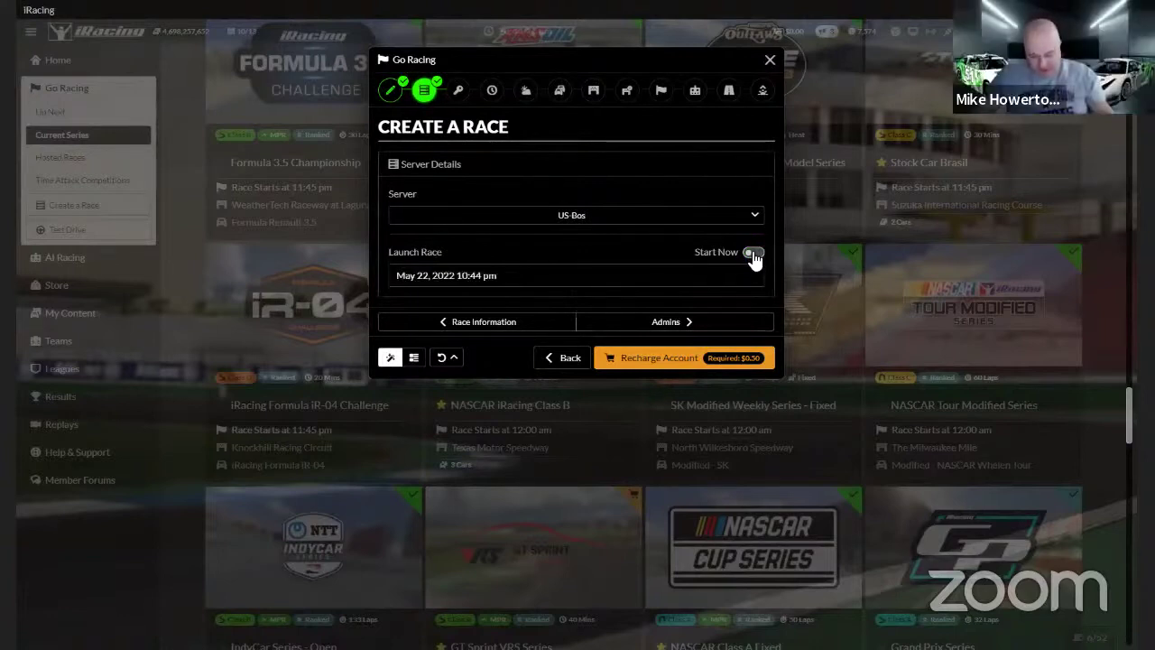
pyautogui.click(752, 254)
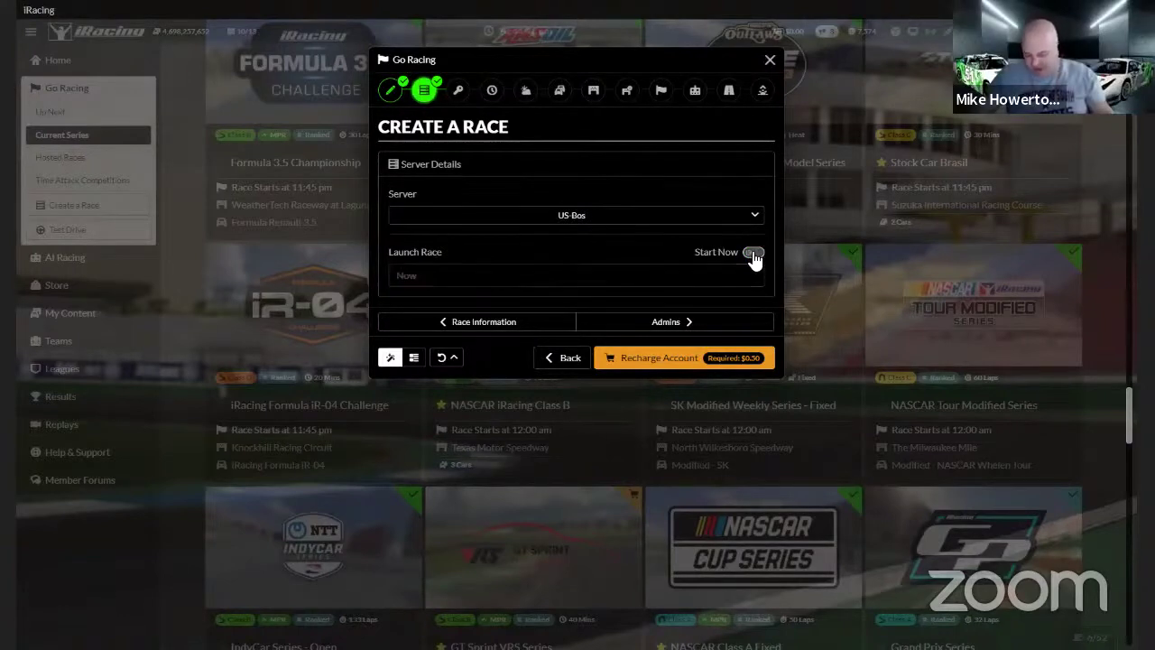
pyautogui.click(656, 323)
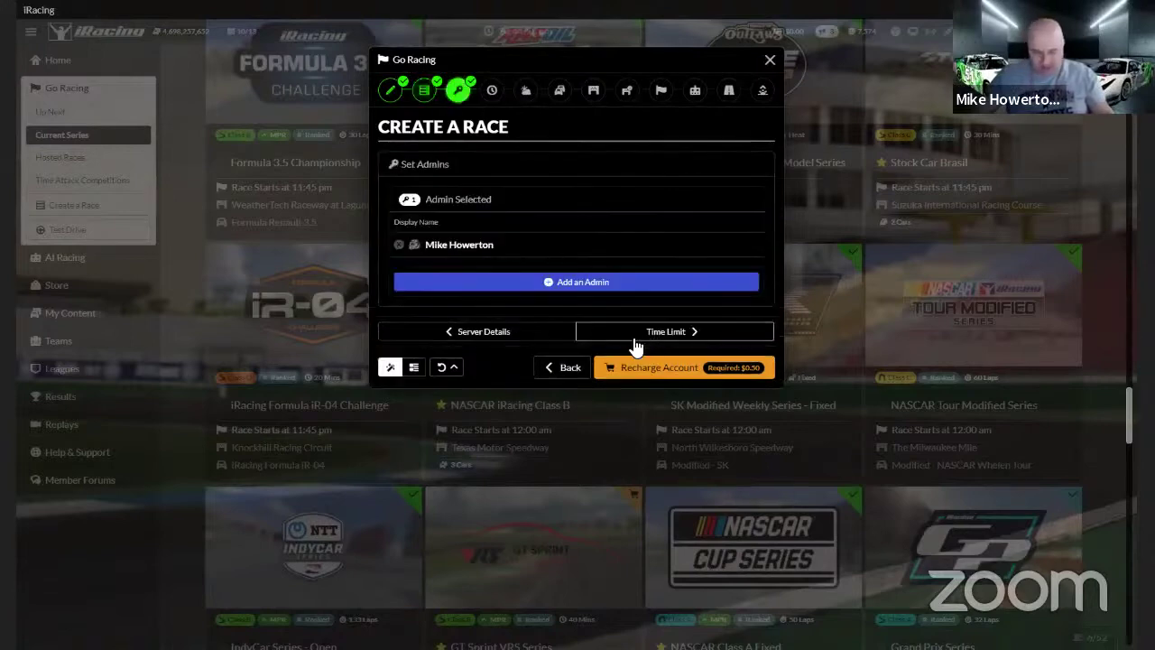
# Search for a member by name, fix the misspelled search, and add them as admin
pyautogui.click(532, 283)
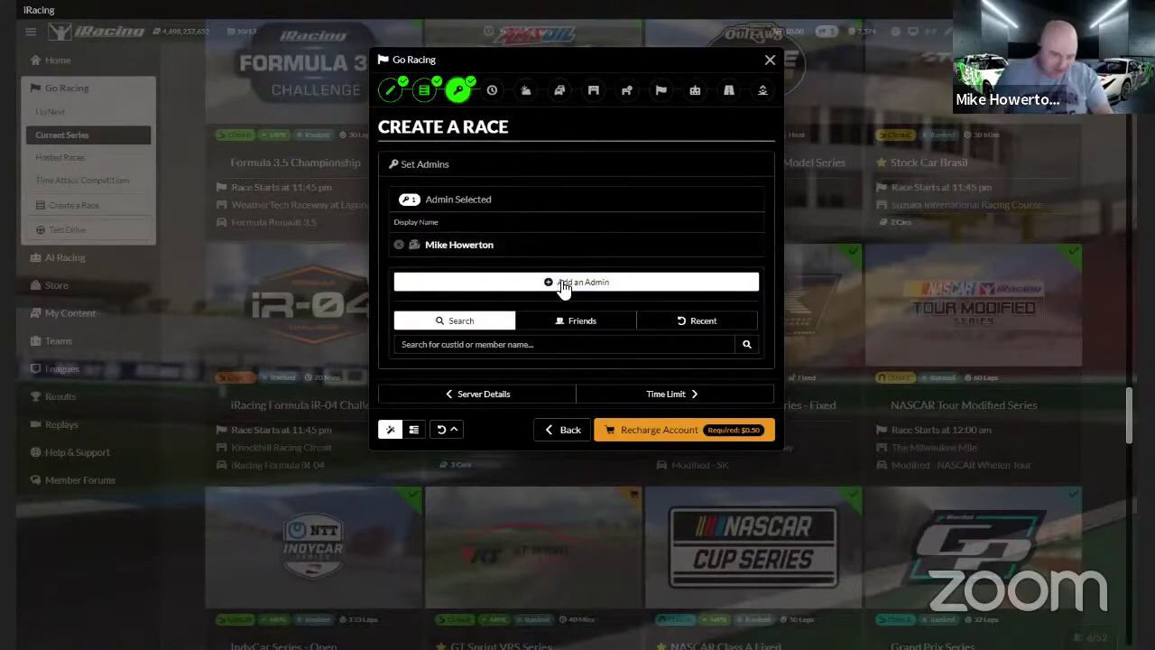
pyautogui.click(599, 350)
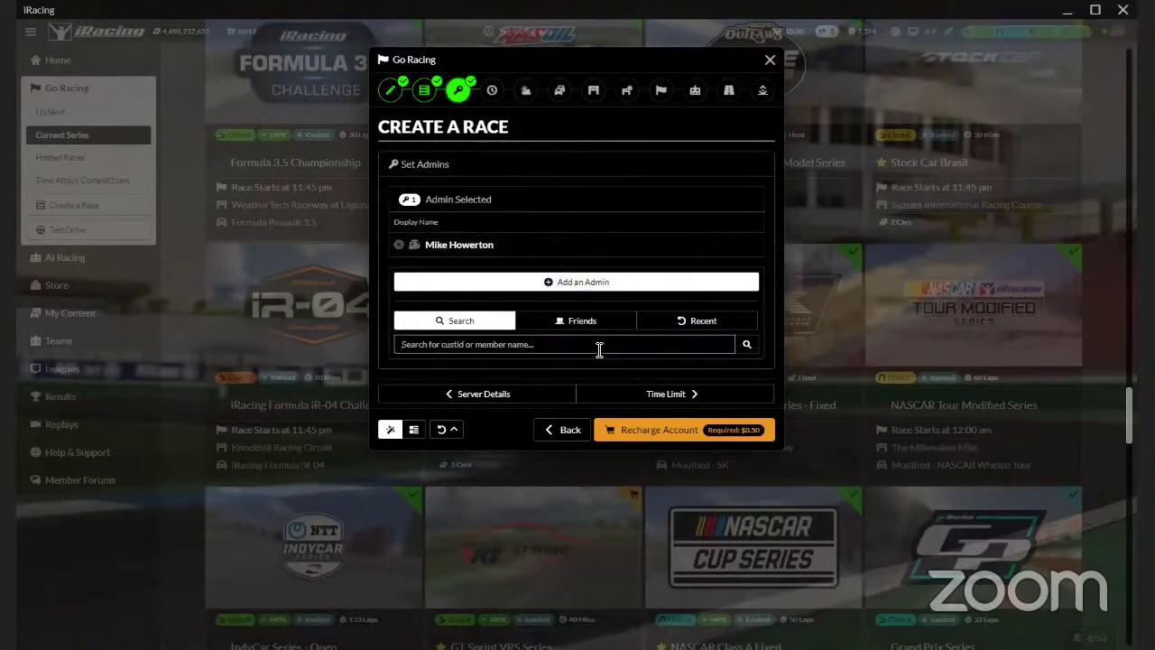
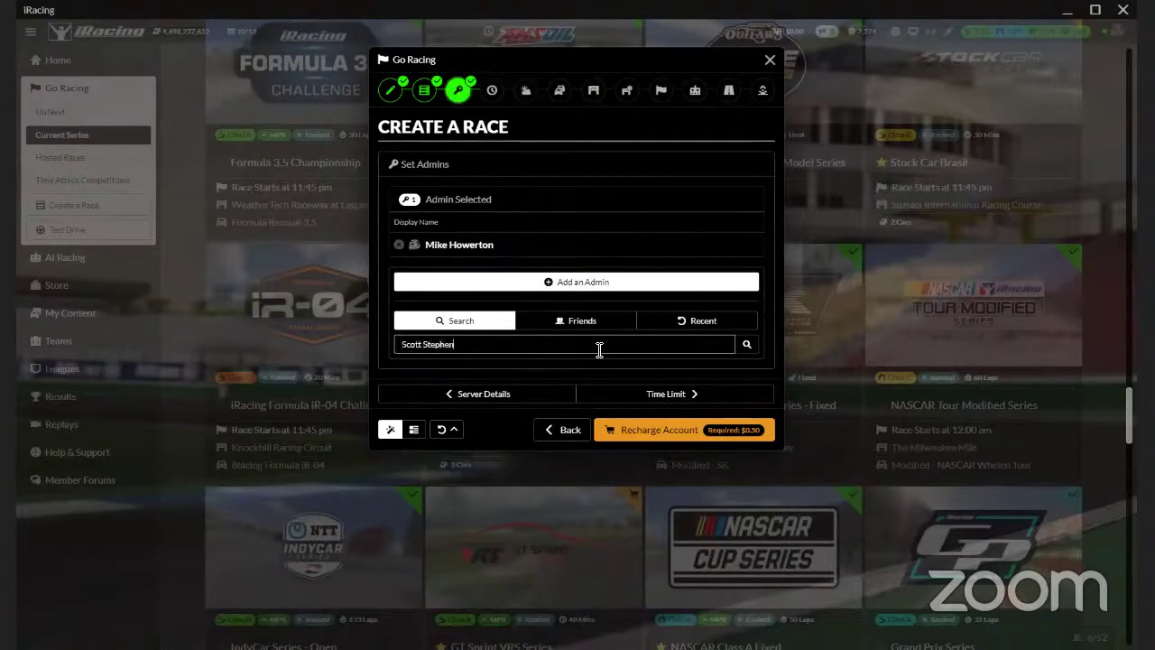
pyautogui.press('Return')
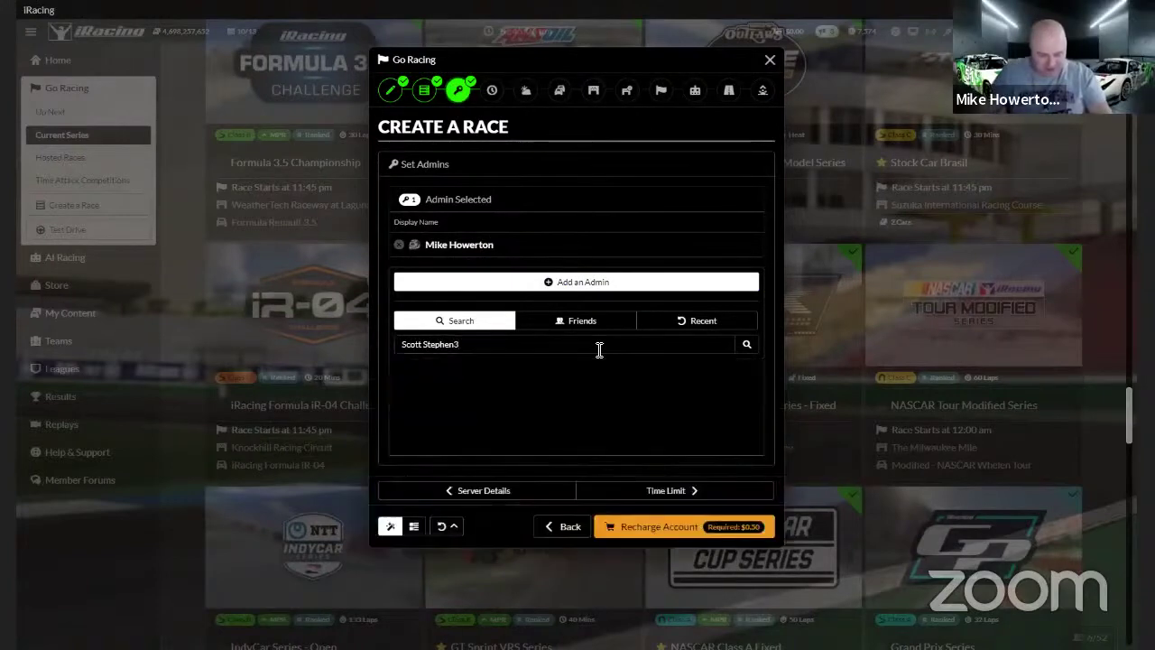
pyautogui.click(456, 344)
pyautogui.write('s')
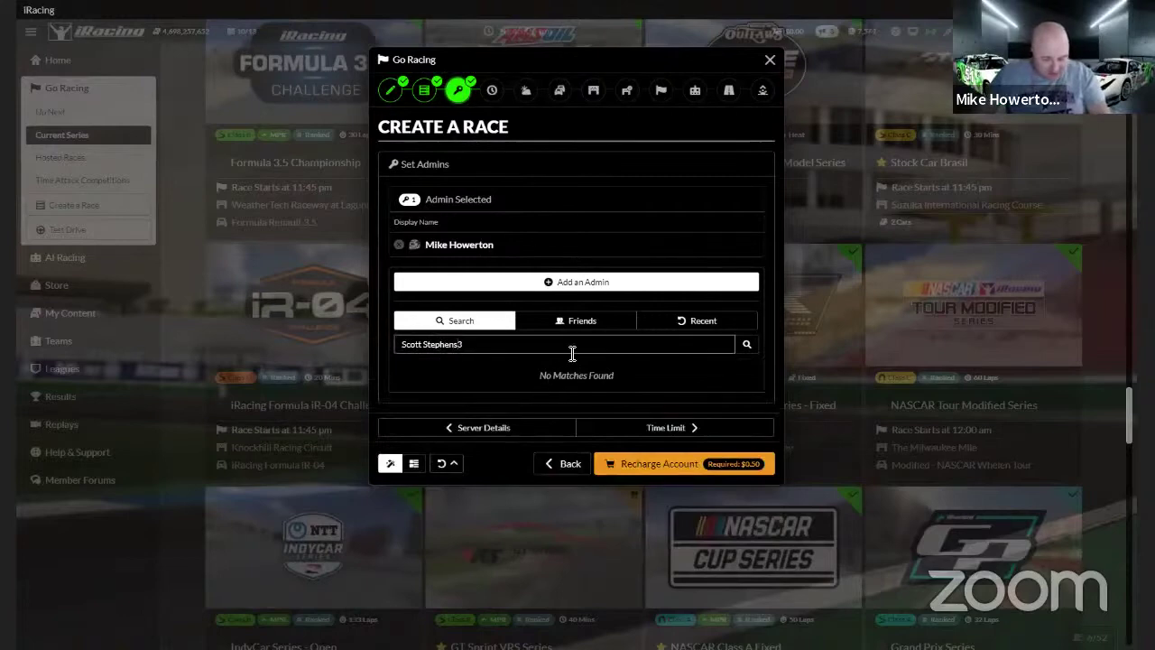
pyautogui.press('Return')
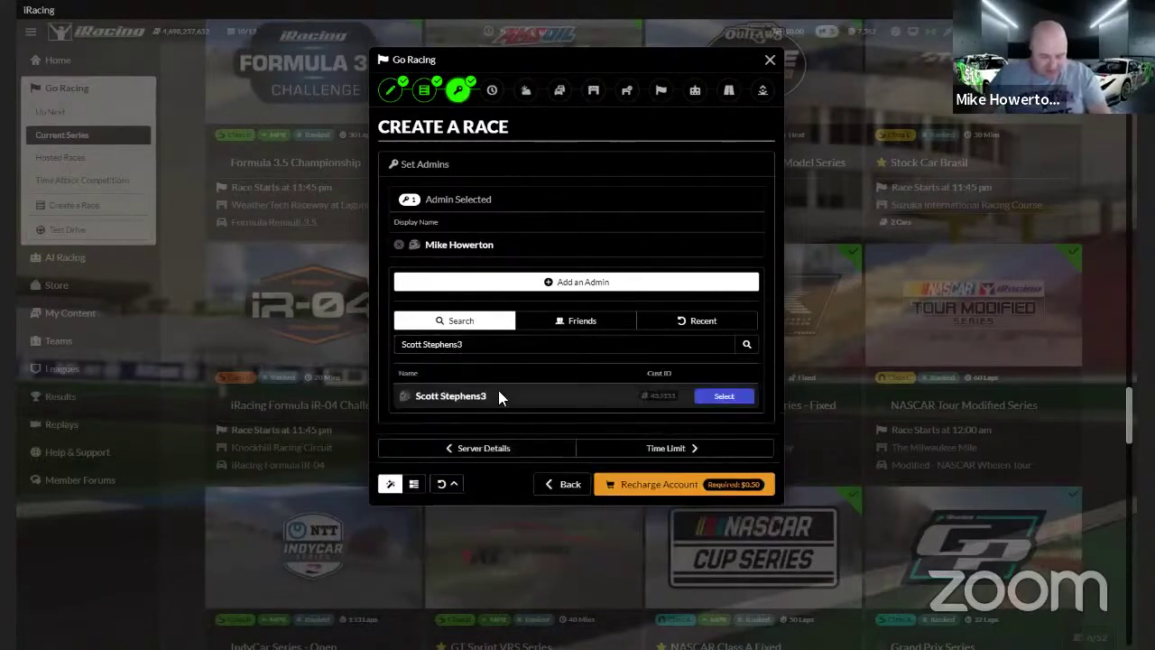
pyautogui.click(745, 395)
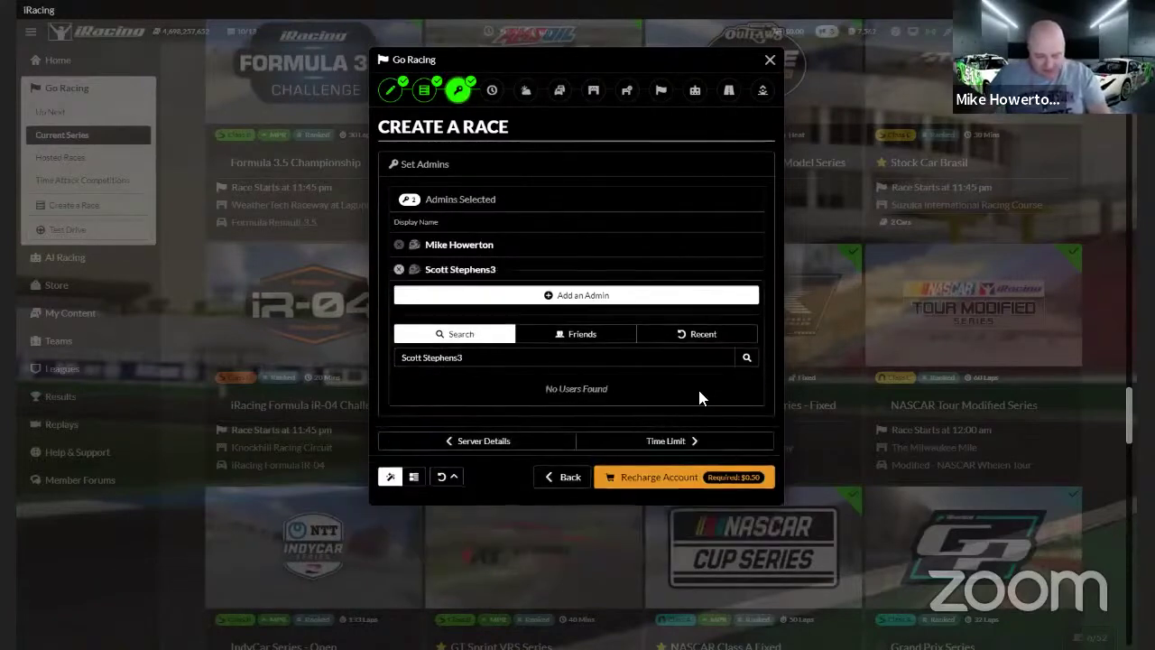
# Search for a second member by name and add the first match as admin
pyautogui.tripleClick(505, 366)
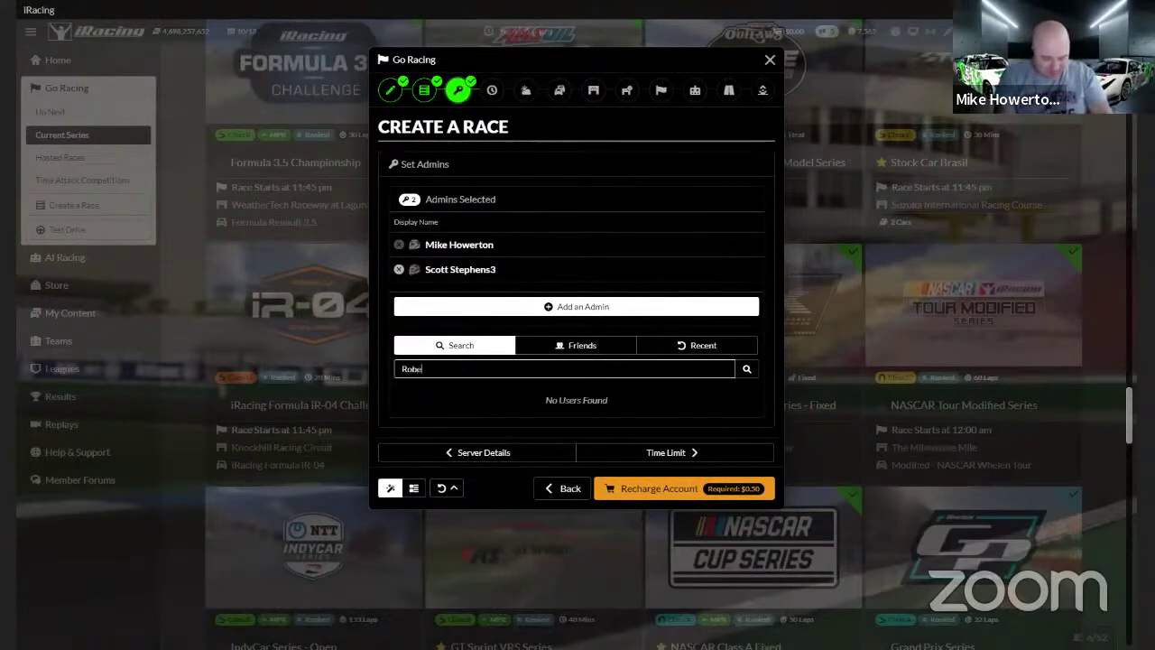
pyautogui.press('Return')
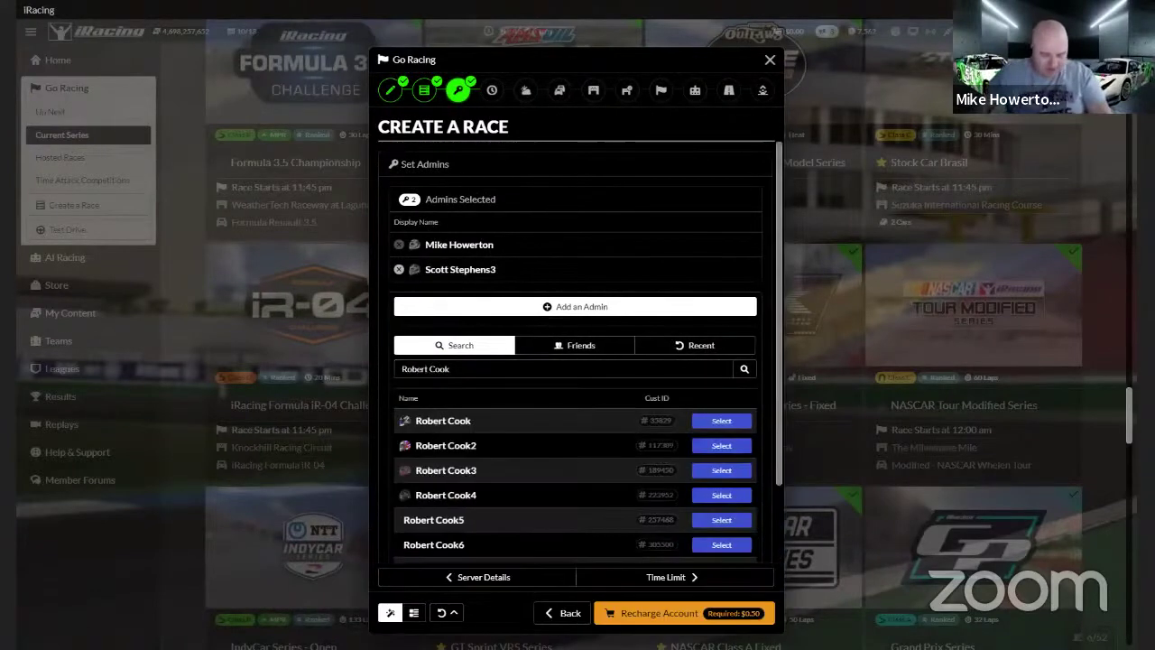
pyautogui.click(721, 424)
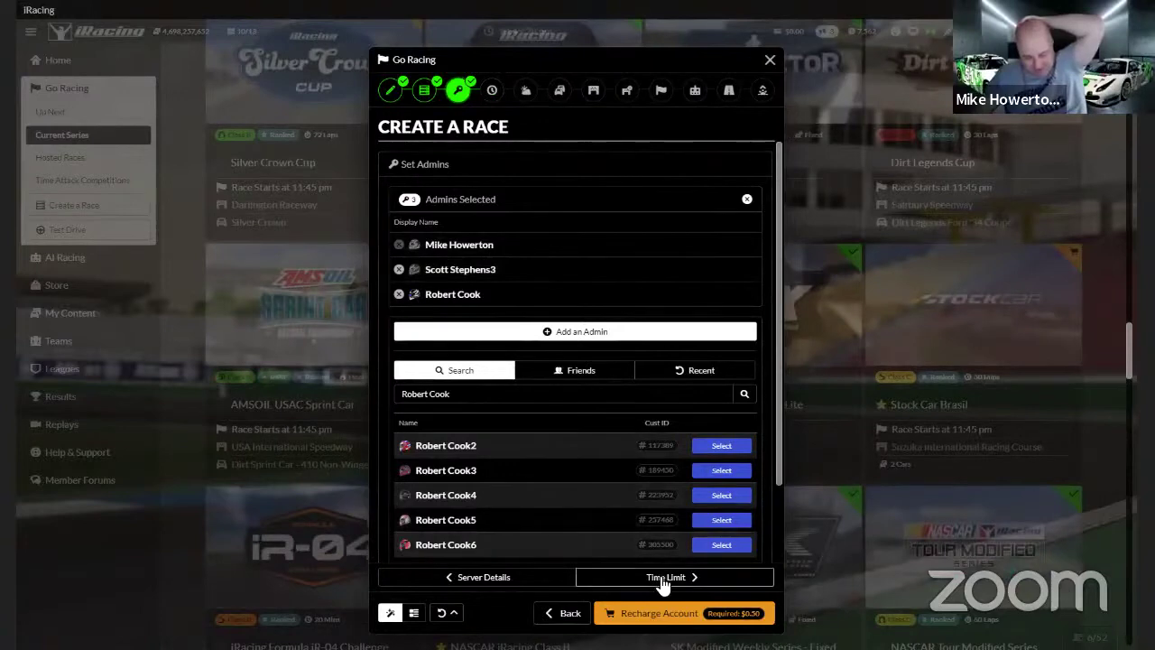
# Switch to the Friends list and scroll down through it
pyautogui.click(609, 374)
pyautogui.scroll(-1, 515, 465)
pyautogui.scroll(-8, 514, 466)
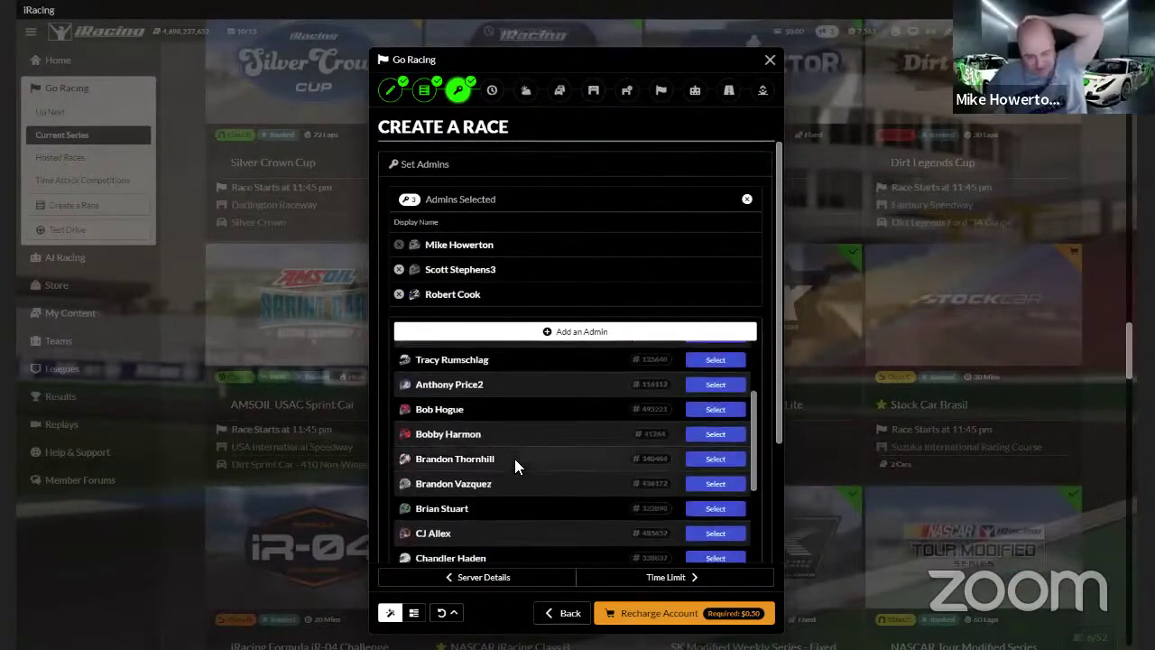